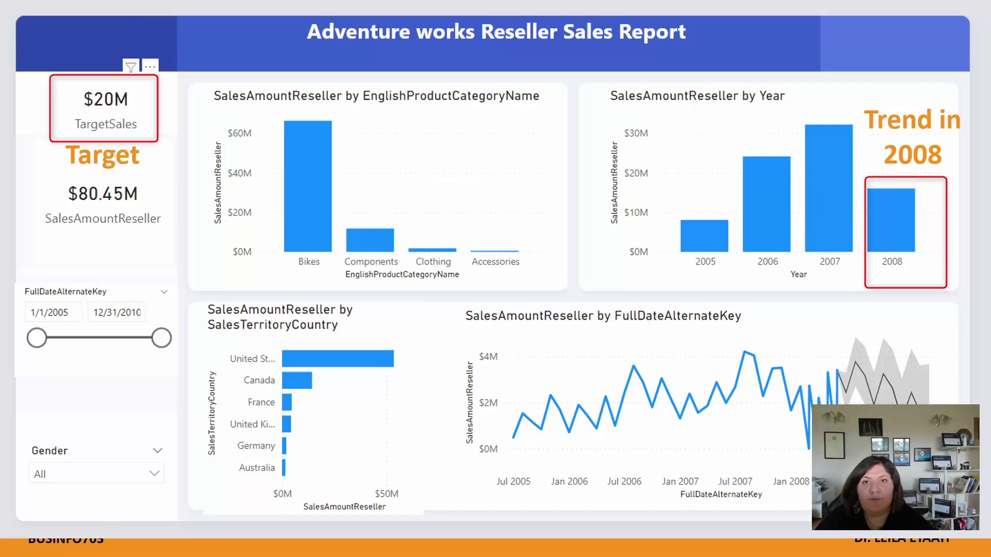
Advance through the Legend, Data Point, Axis Value and Categorical data & Time Series slides, then end the show
key("Right")
left_click(419, 286)
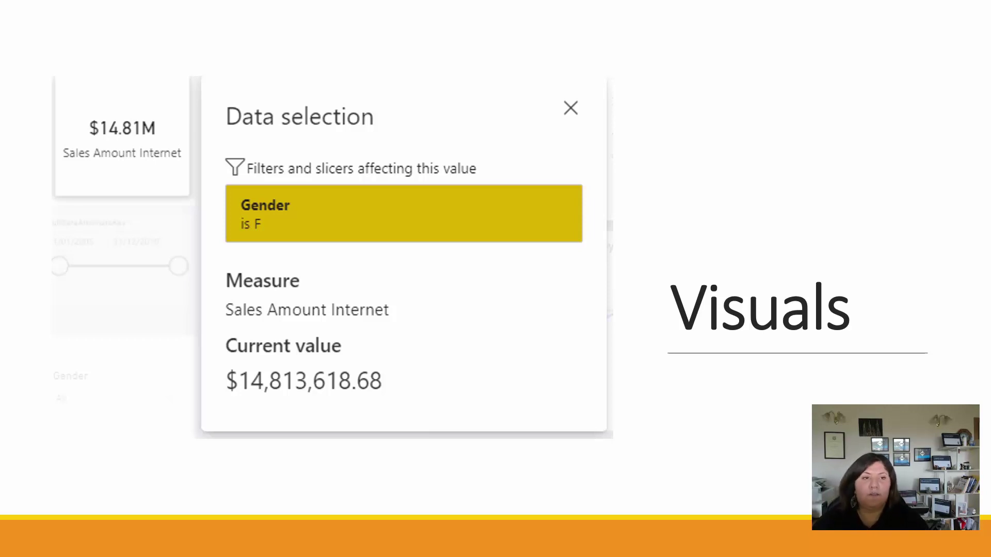
left_click(397, 364)
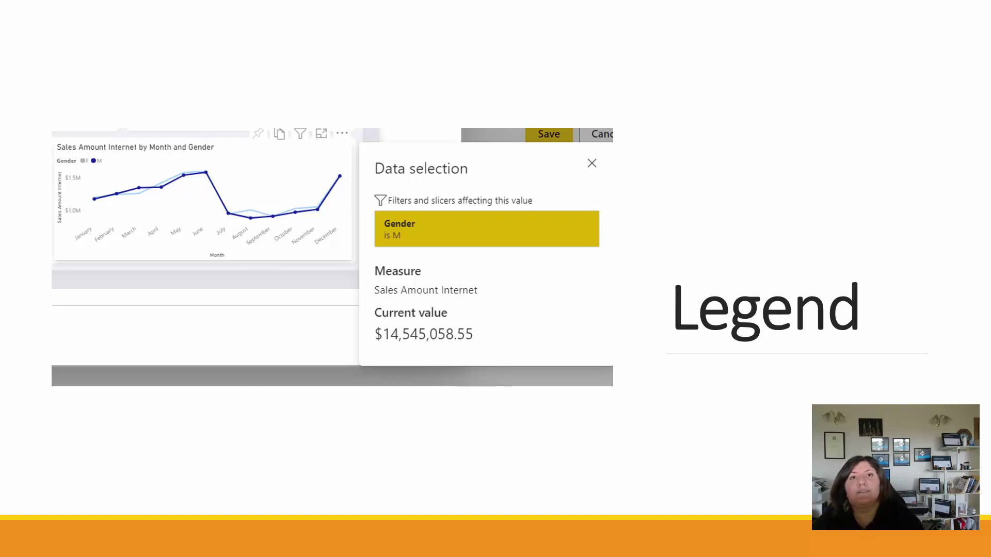
left_click(604, 318)
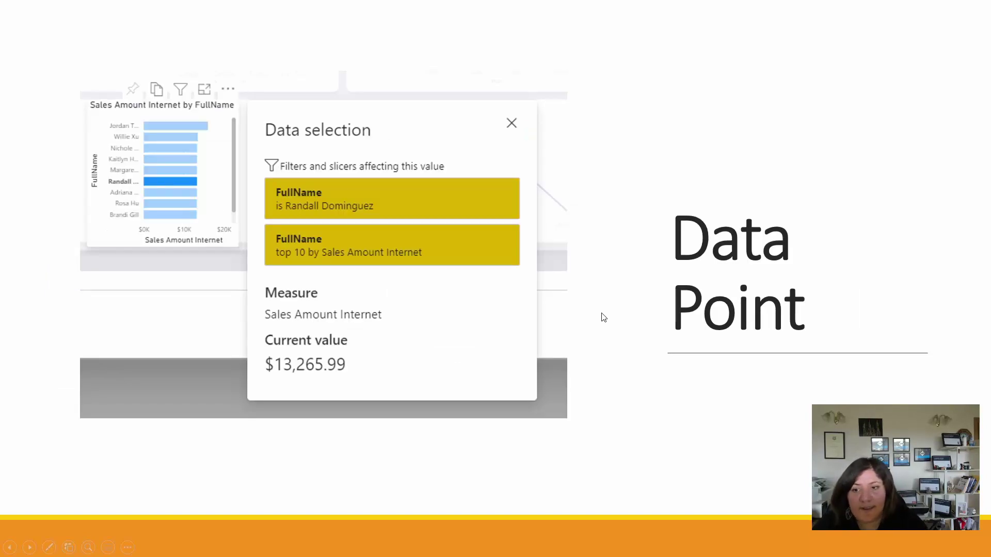
left_click(608, 292)
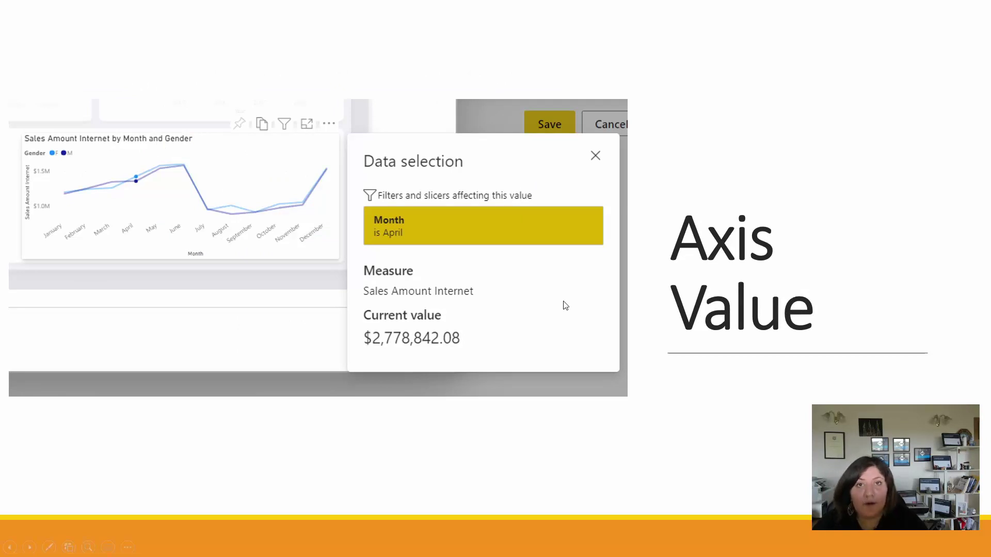
key("Right")
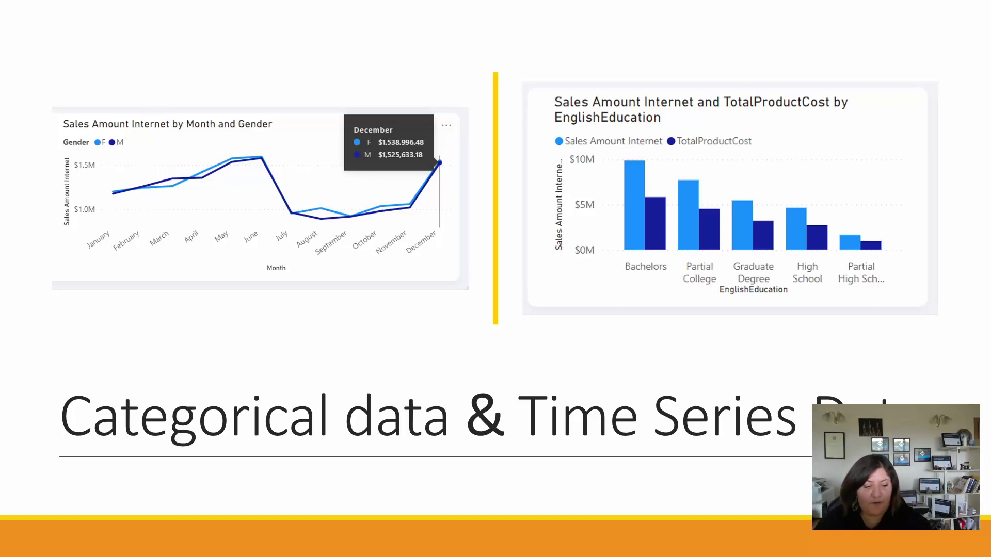
key("Escape")
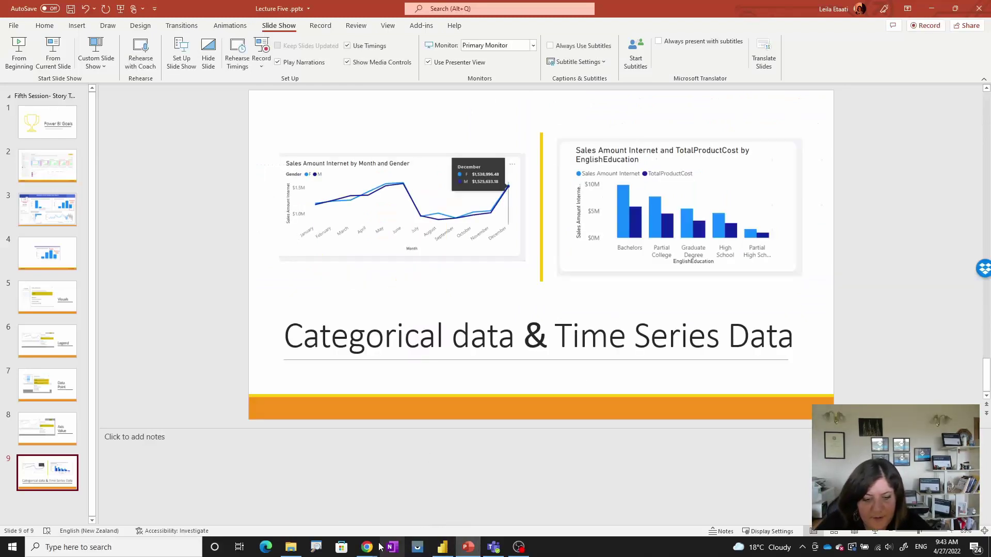
Switch to the Power BI window and go from My workspace to the Goals hub
mouse_move(369, 551)
left_click(453, 518)
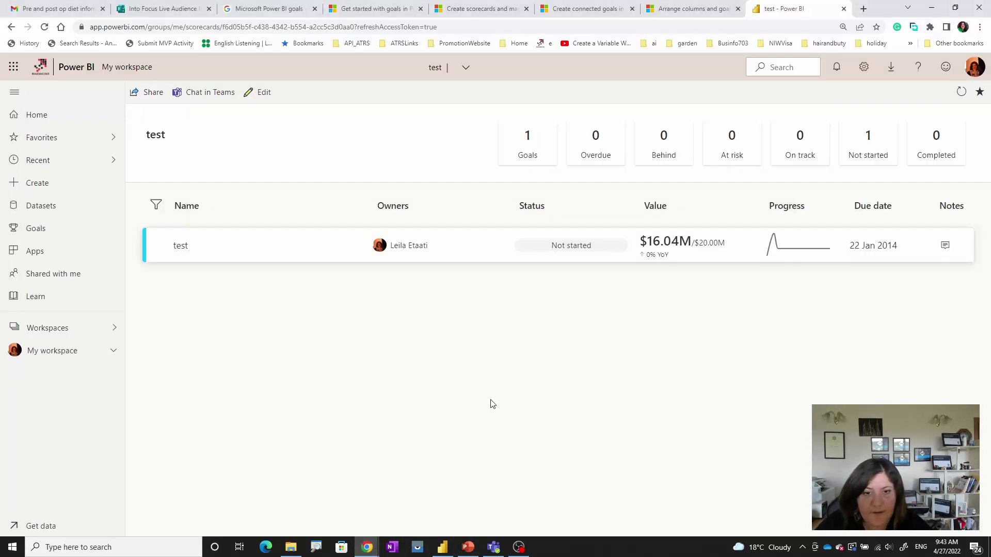
left_click(44, 351)
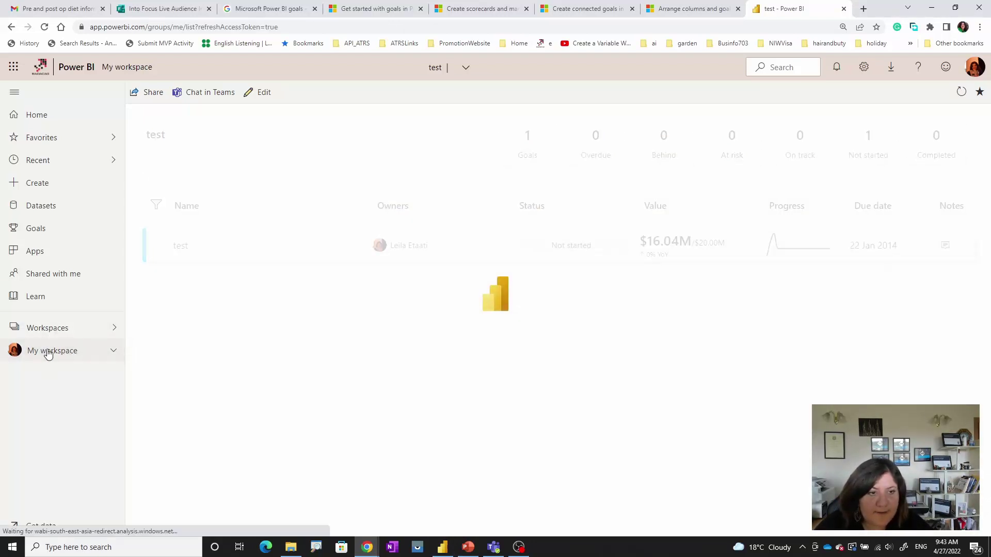
left_click(42, 230)
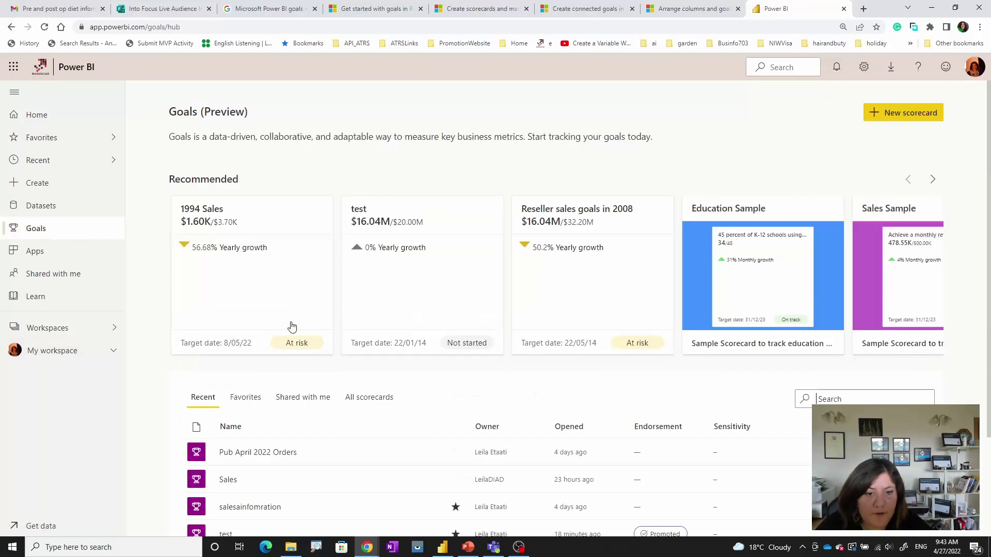
scroll(310, 436, "down", 3)
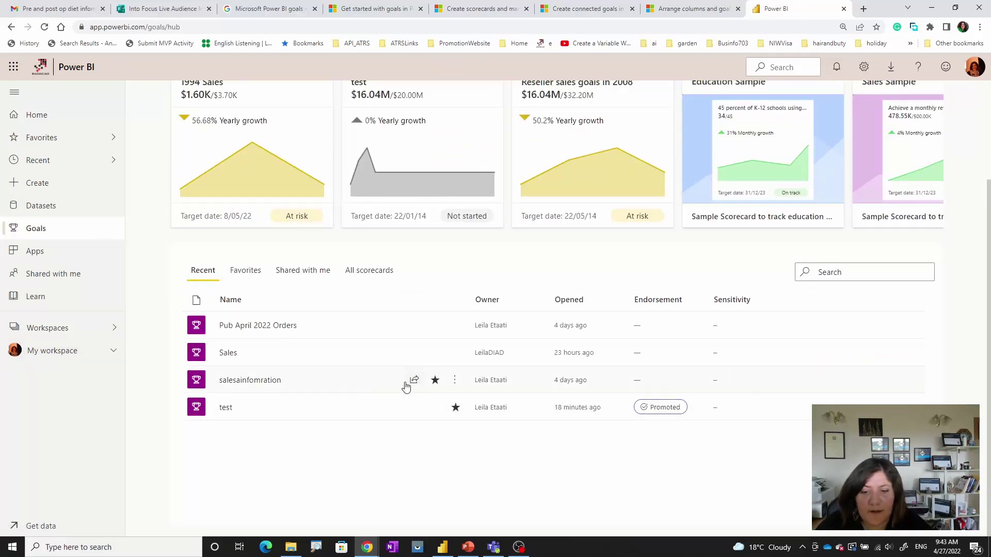
scroll(408, 385, "up", 2)
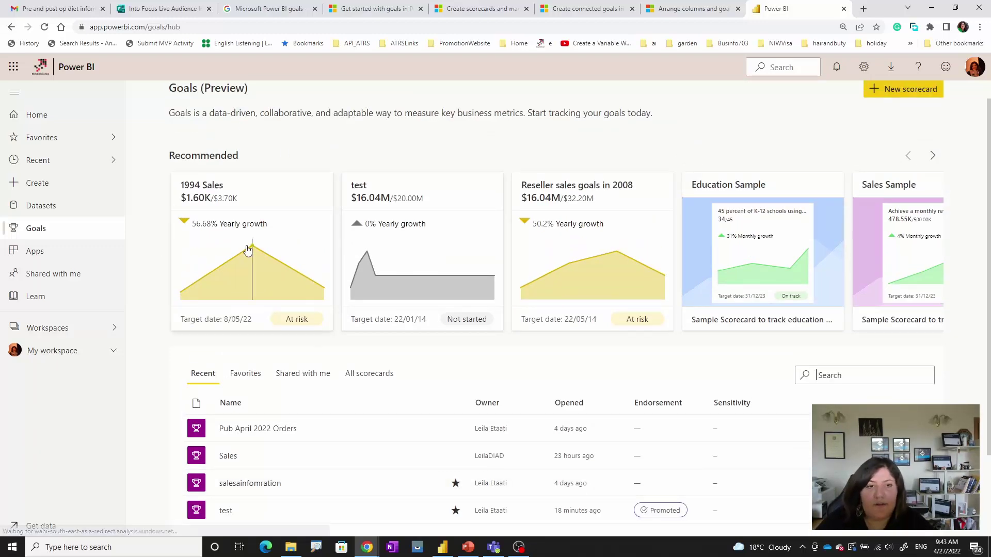
Box the first three recommended goal cards, clear the annotation, and open the 'test' scorecard
mouse_move(247, 251)
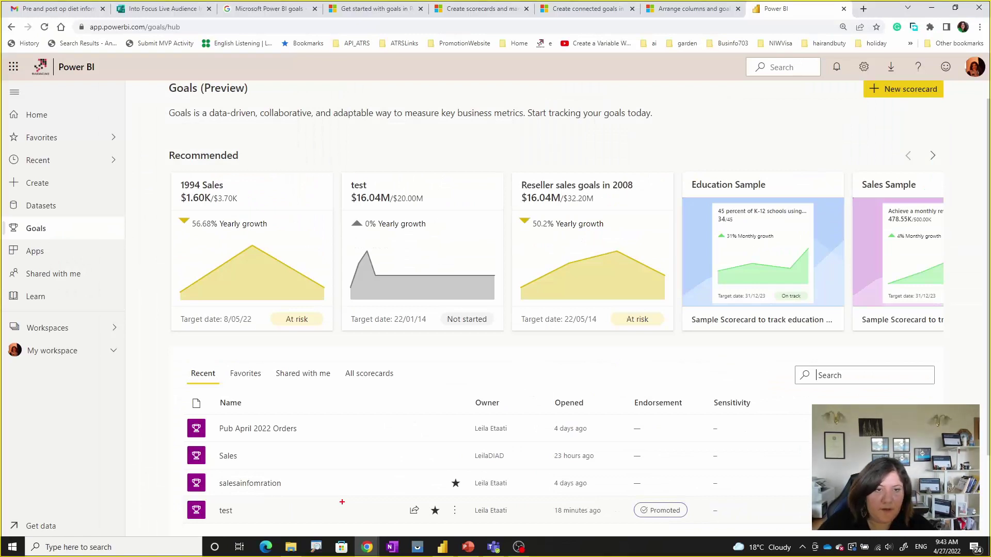
mouse_move(155, 153)
left_mouse_down()
mouse_move(431, 348)
mouse_move(677, 352)
left_mouse_up()
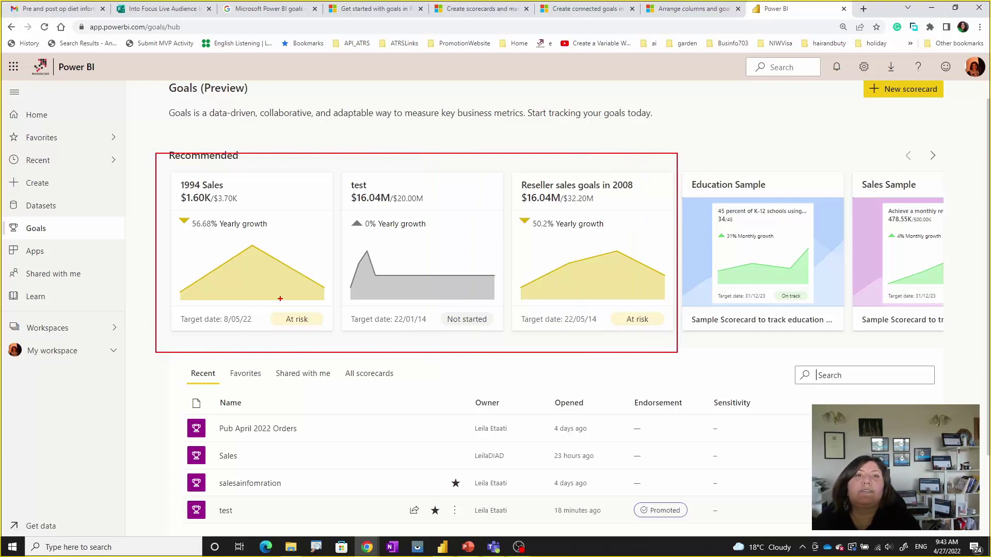
key("Escape")
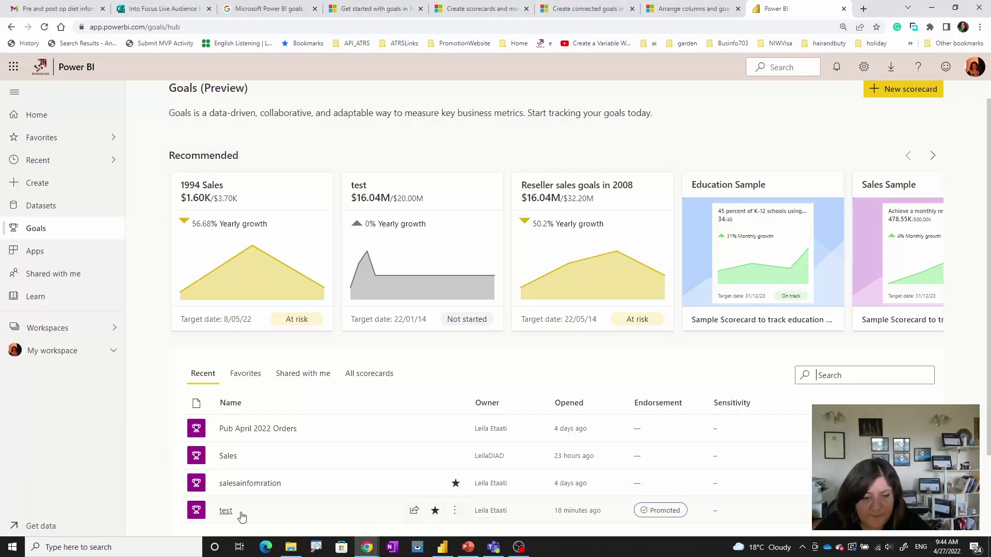
left_click(225, 512)
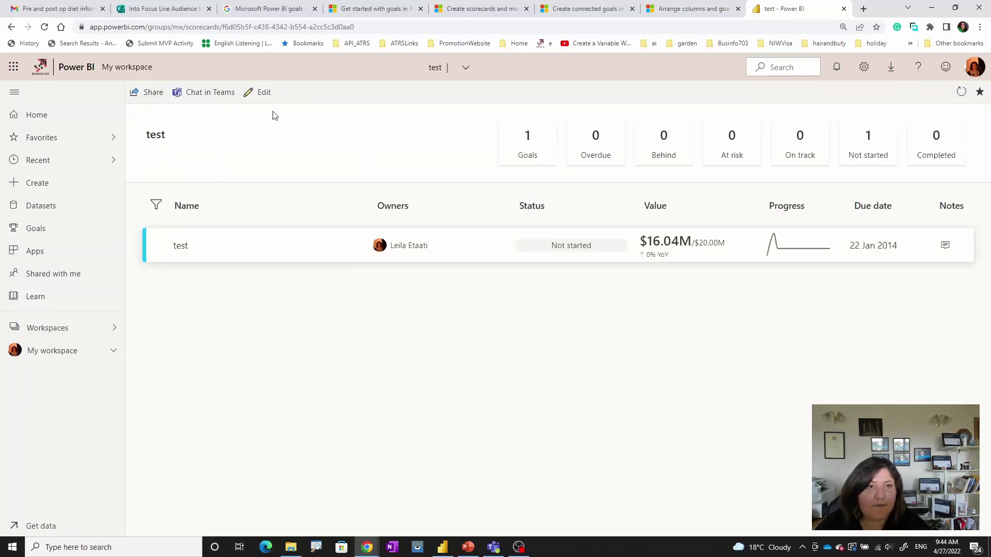
Put the scorecard in edit mode, open the test goal's details, and scroll its Status rules
left_click(263, 93)
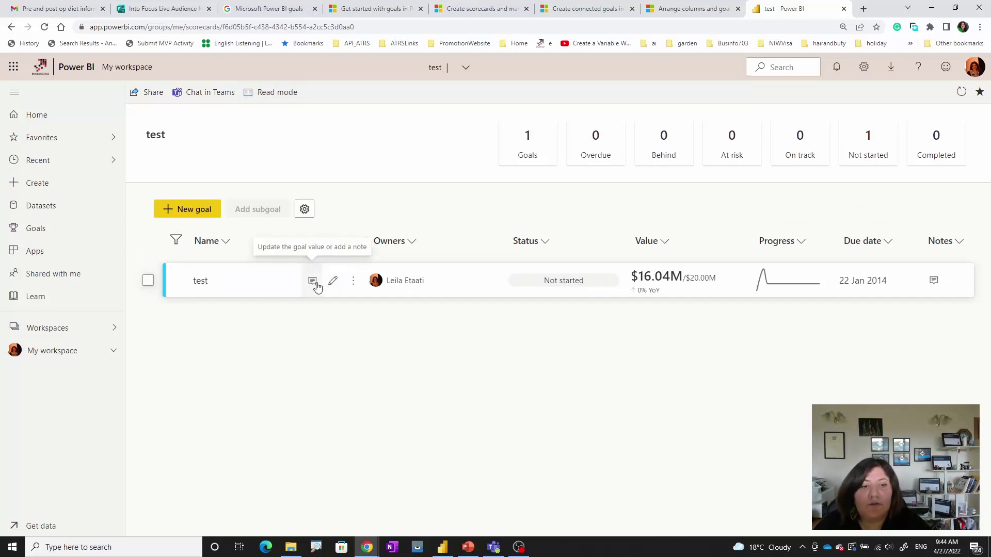
left_click(313, 281)
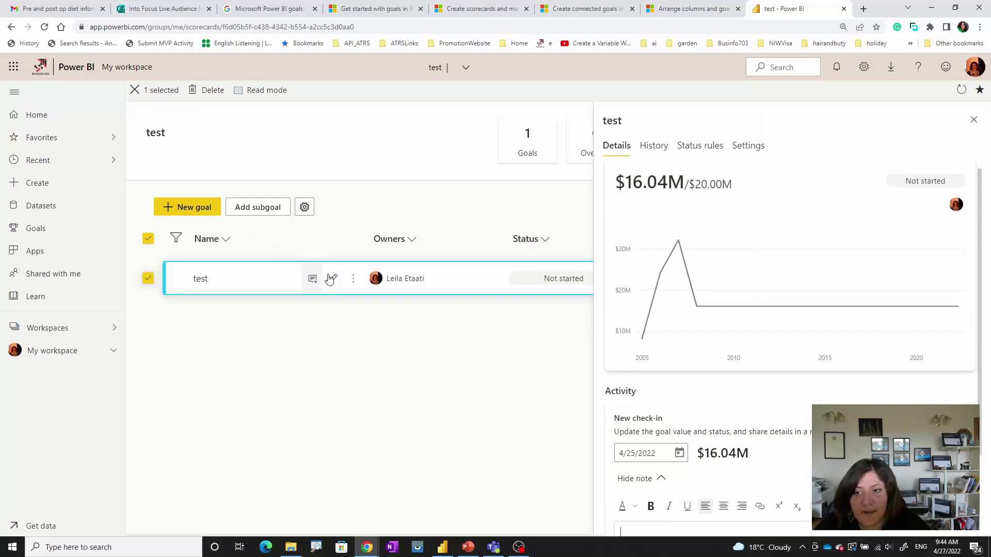
left_click(691, 149)
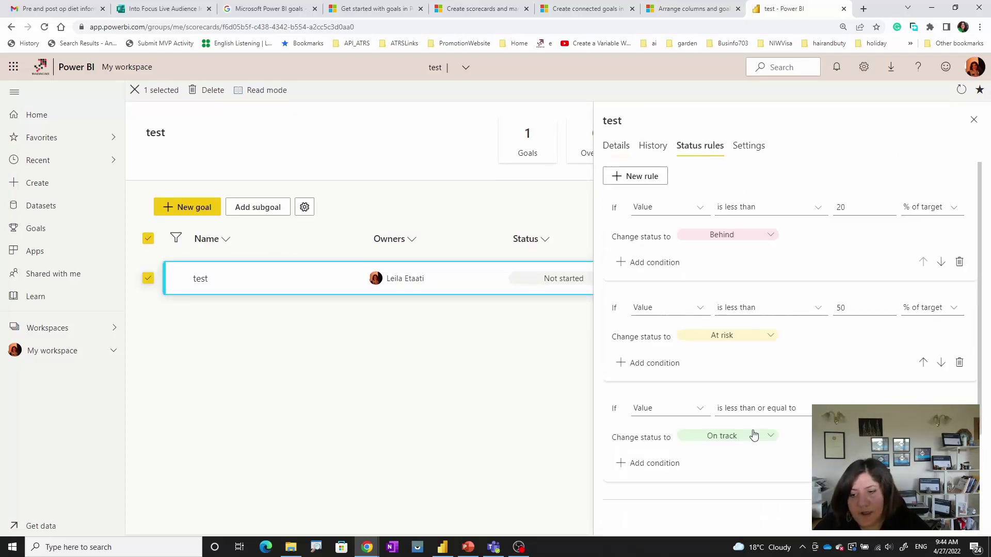
scroll(752, 433, "down", 3)
scroll(753, 435, "up", 3)
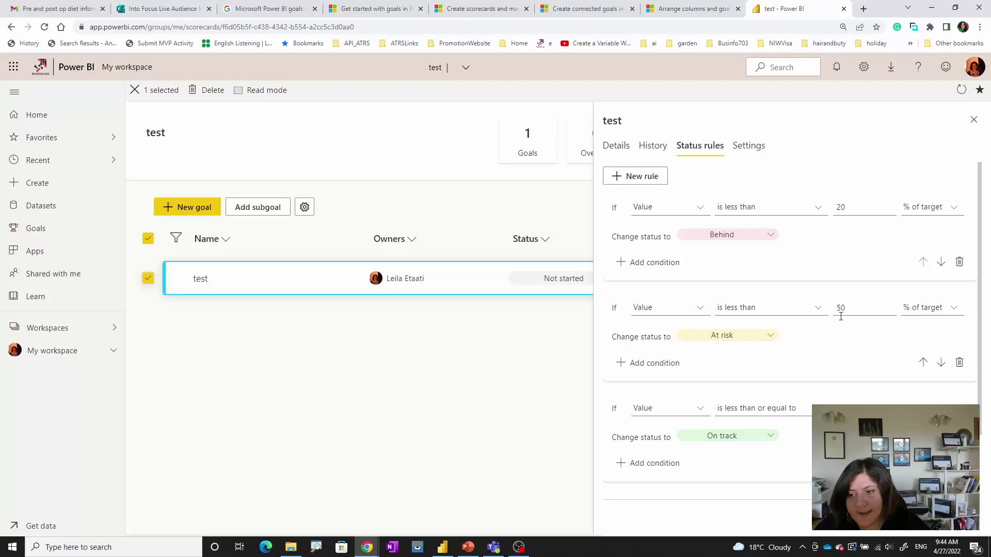
scroll(762, 414, "down", 2)
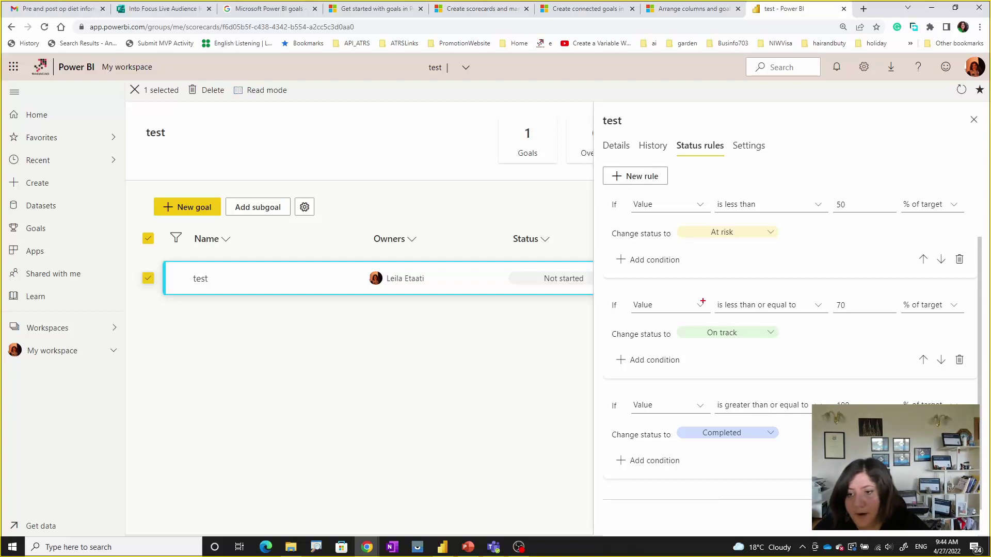
mouse_move(594, 276)
left_mouse_down()
mouse_move(627, 398)
mouse_move(938, 476)
mouse_move(970, 472)
left_mouse_up()
mouse_move(721, 376)
left_mouse_down()
mouse_move(868, 377)
mouse_move(810, 394)
mouse_move(730, 378)
left_mouse_up()
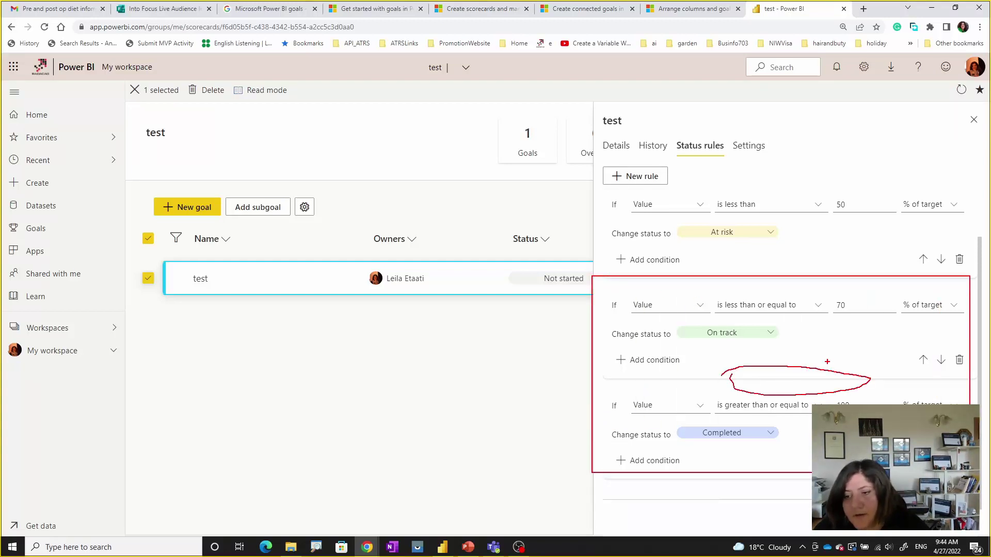
mouse_move(827, 361)
left_mouse_down()
mouse_move(818, 382)
mouse_move(833, 381)
left_mouse_up()
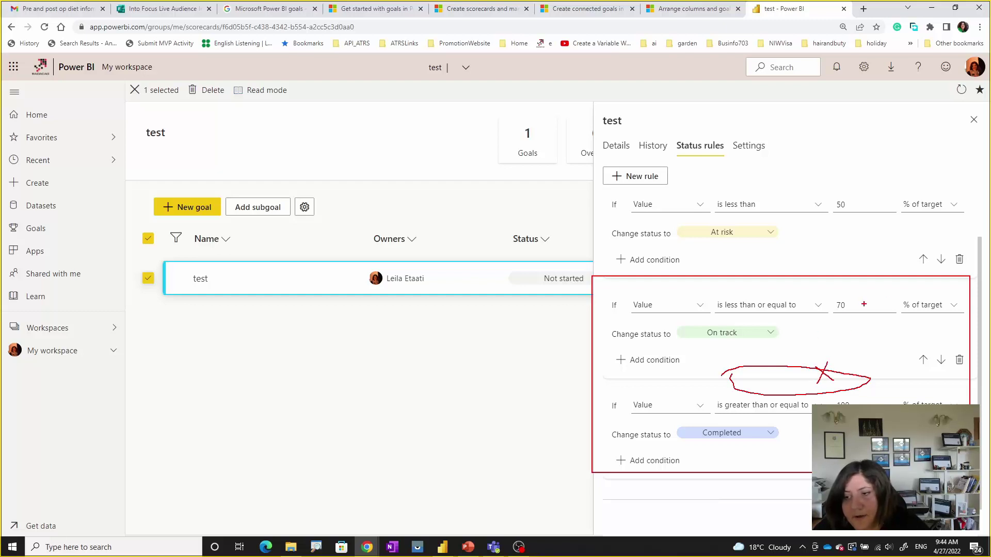
mouse_move(492, 338)
left_mouse_down()
mouse_move(510, 336)
mouse_move(501, 375)
mouse_move(514, 356)
left_mouse_up()
mouse_move(537, 352)
left_mouse_down()
mouse_move(539, 377)
mouse_move(540, 353)
left_mouse_up()
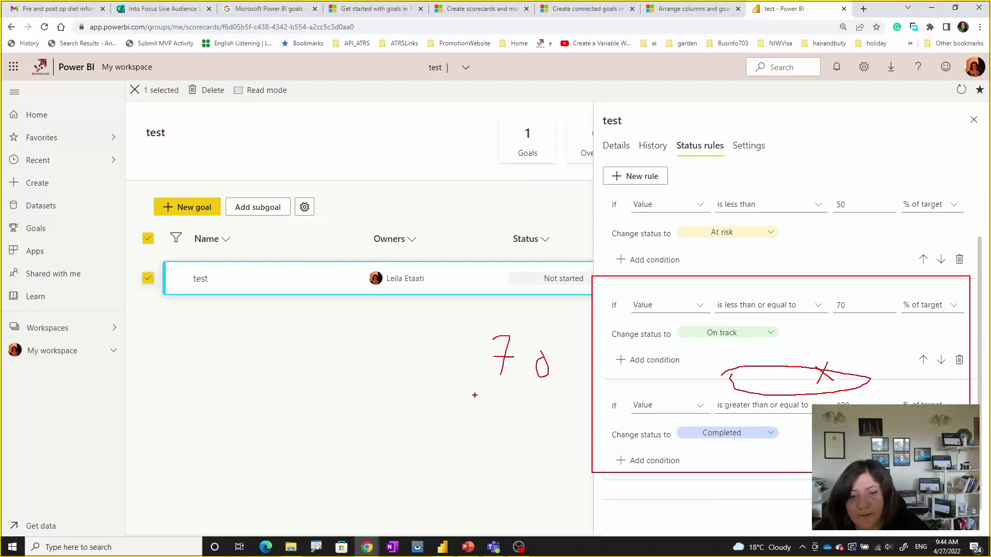
mouse_move(478, 386)
left_mouse_down()
mouse_move(475, 338)
mouse_move(465, 352)
mouse_move(487, 344)
left_mouse_up()
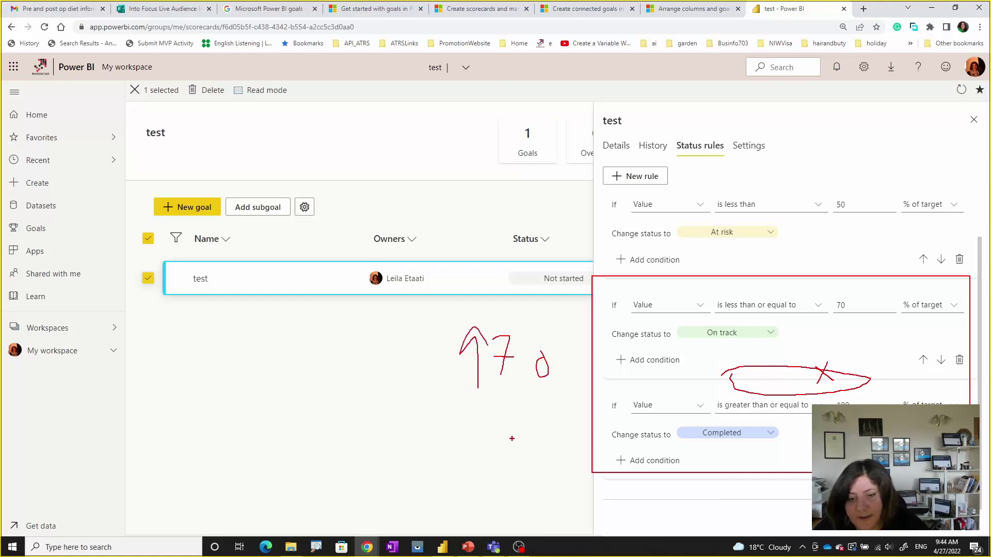
mouse_move(512, 439)
left_mouse_down()
mouse_move(515, 468)
mouse_move(539, 450)
mouse_move(545, 462)
mouse_move(563, 452)
left_mouse_up()
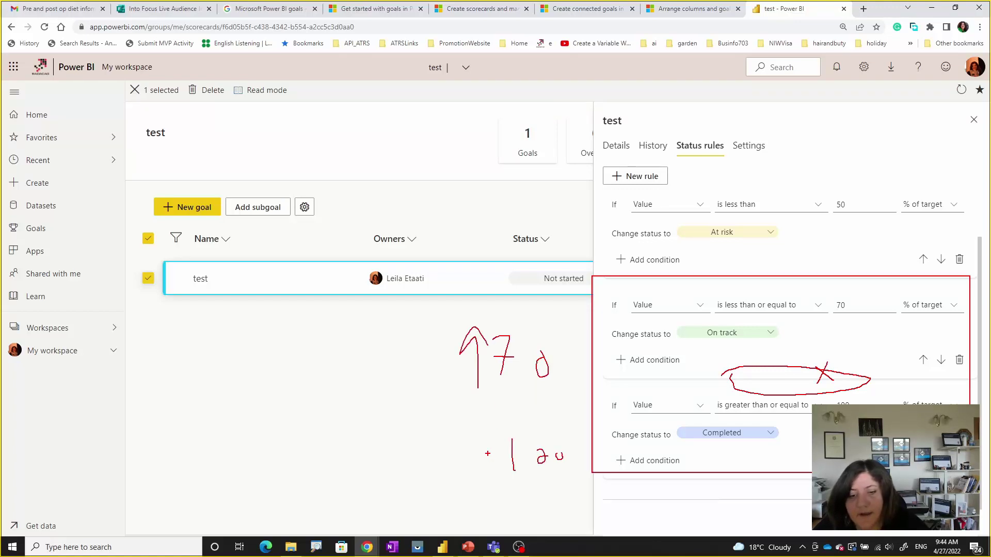
mouse_move(487, 452)
left_mouse_down()
mouse_move(487, 506)
mouse_move(507, 485)
left_mouse_up()
mouse_move(476, 396)
left_mouse_down()
mouse_move(581, 399)
mouse_move(505, 433)
mouse_move(438, 419)
mouse_move(499, 398)
left_mouse_up()
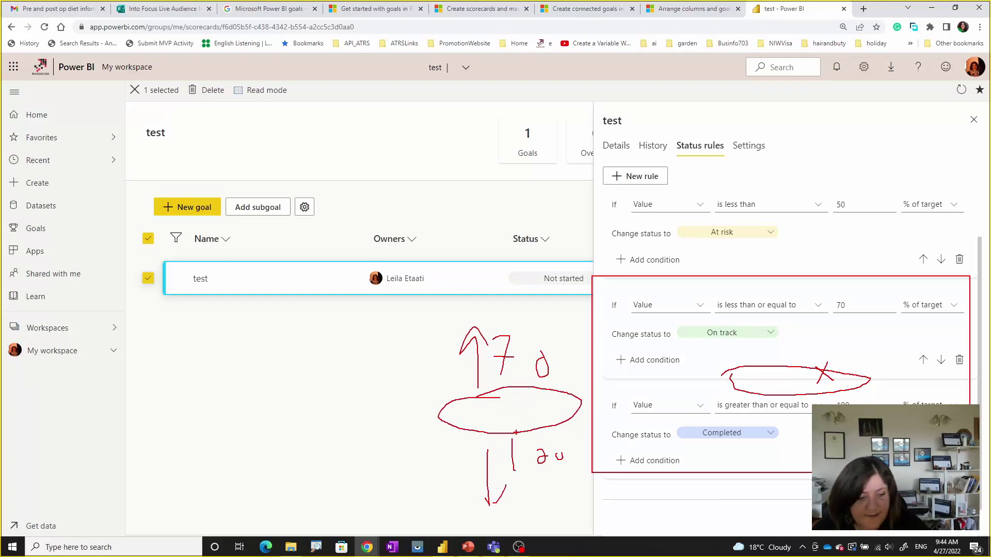
key("Escape")
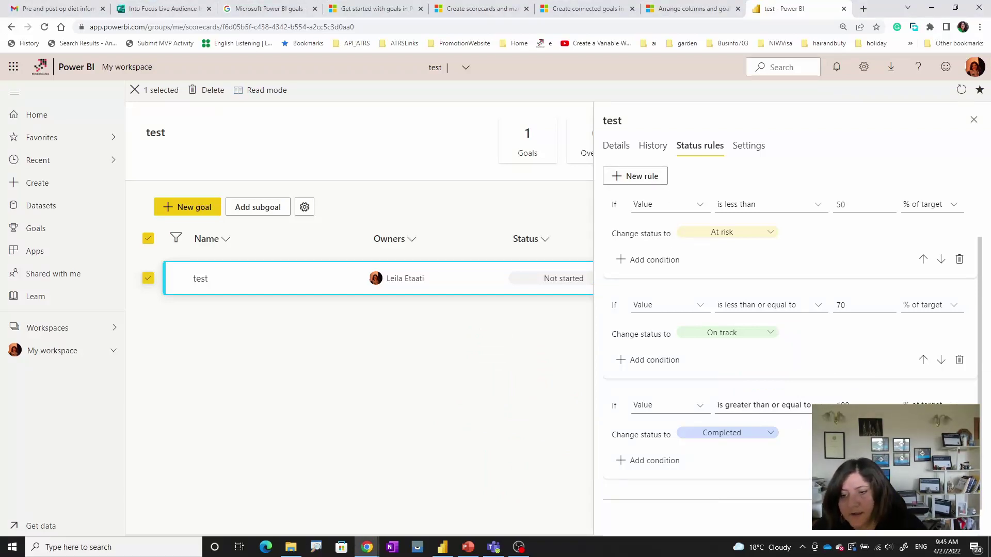
Change the existing Completed rule to 'less than or equal to' and add a new status rule
left_click(764, 405)
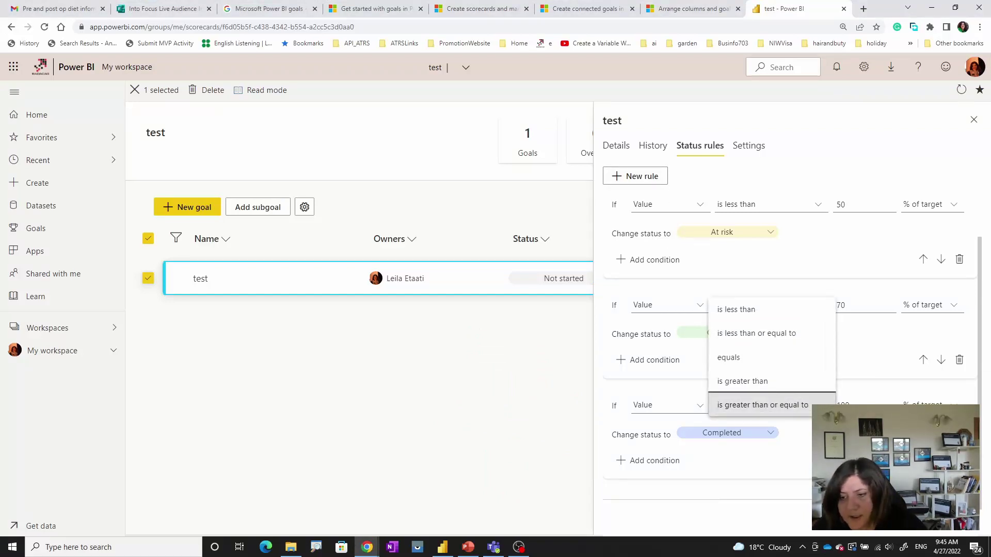
left_click(780, 336)
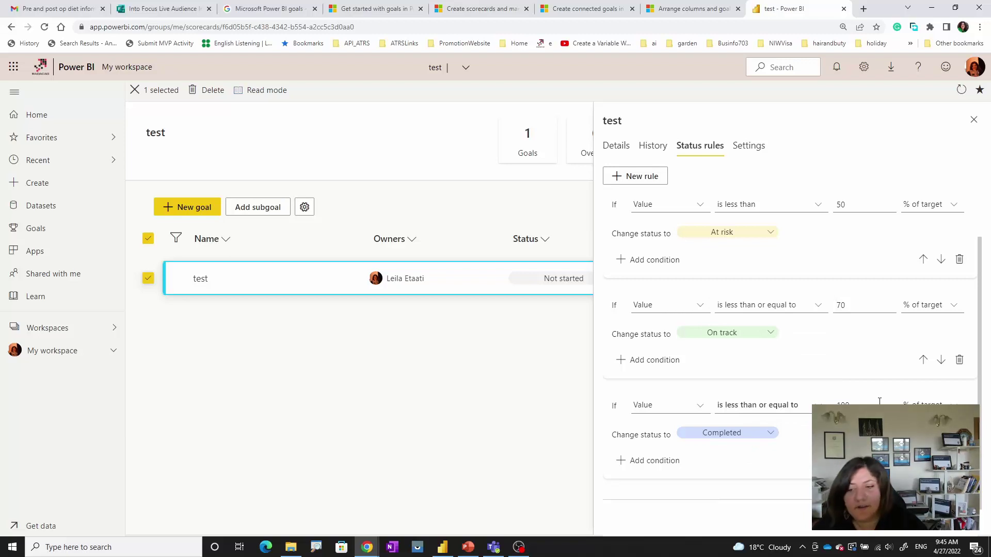
left_click(640, 181)
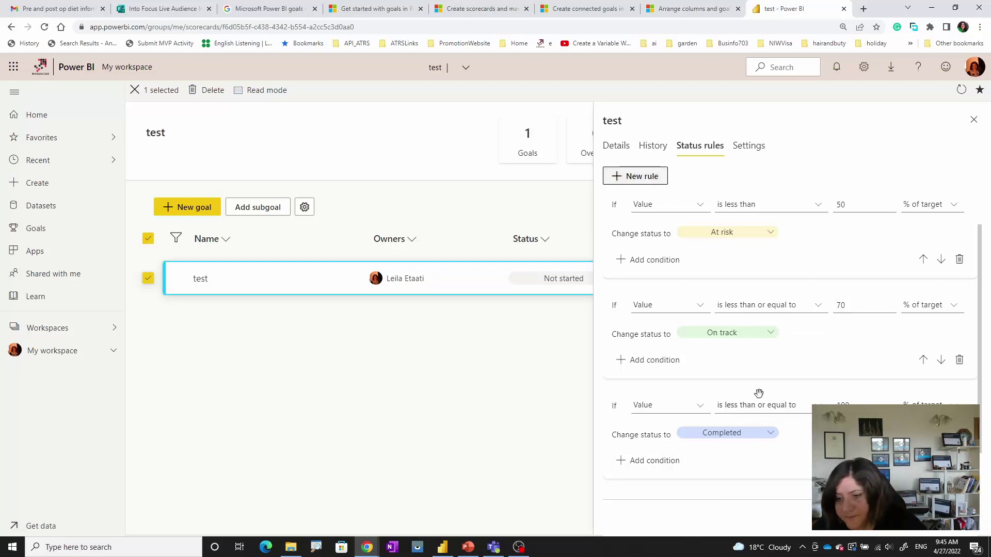
scroll(750, 431, "down", 3)
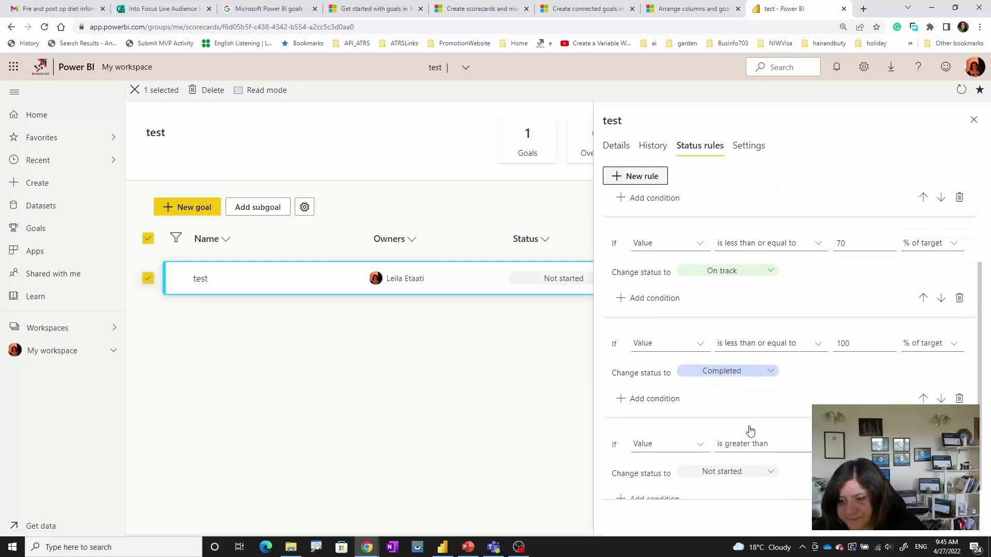
Make the new rule set Completed when greater than 100% of target, then view Settings
left_click(928, 367)
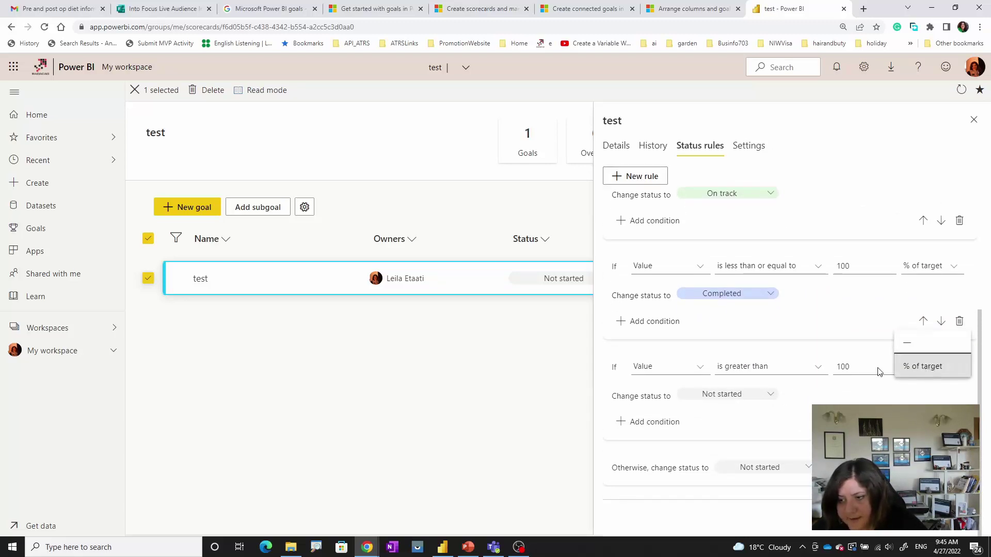
left_click(846, 366)
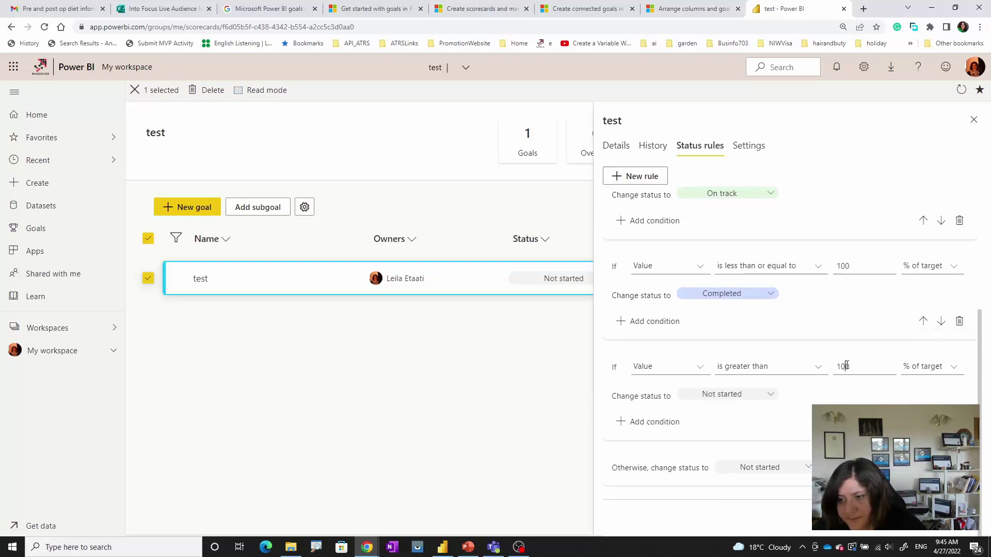
left_click(755, 370)
left_click(756, 370)
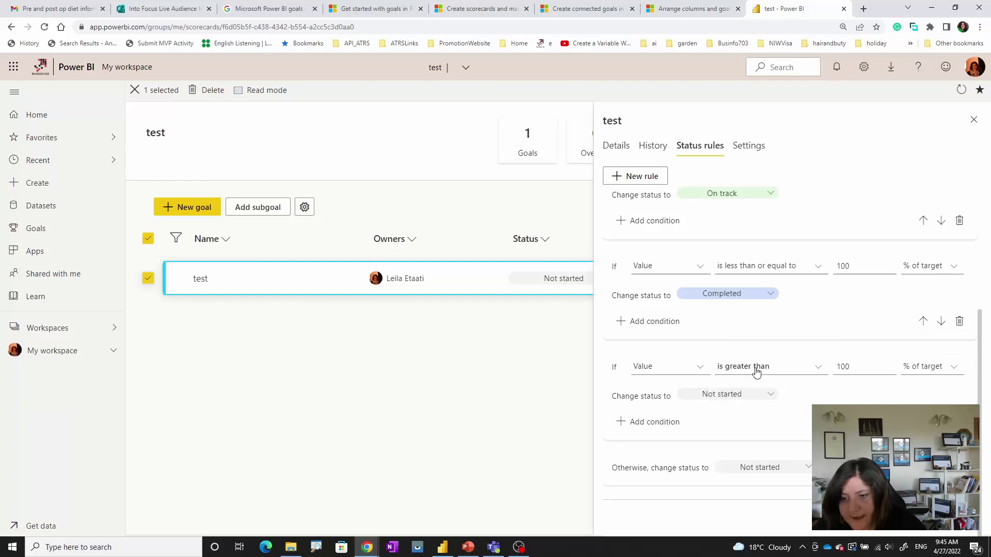
left_click(725, 399)
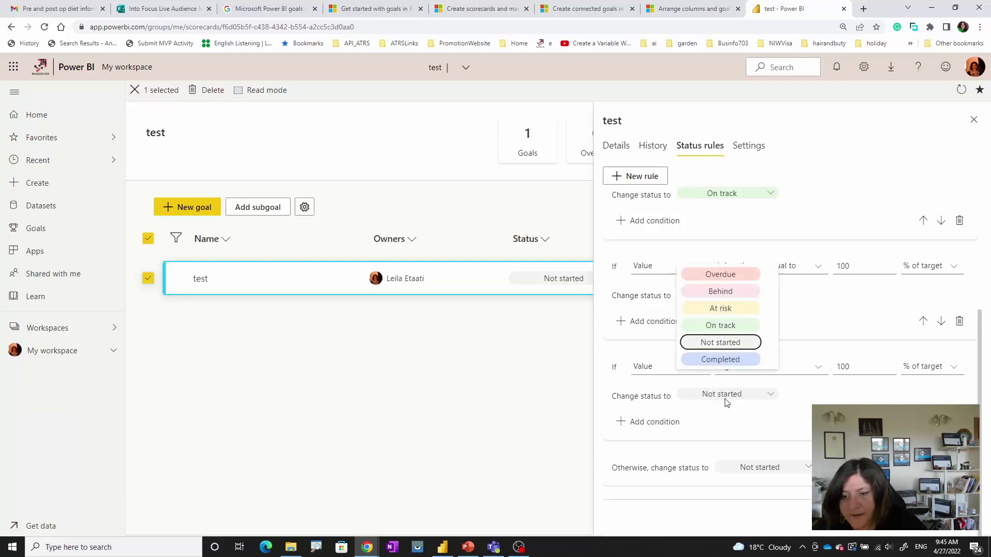
left_click(730, 359)
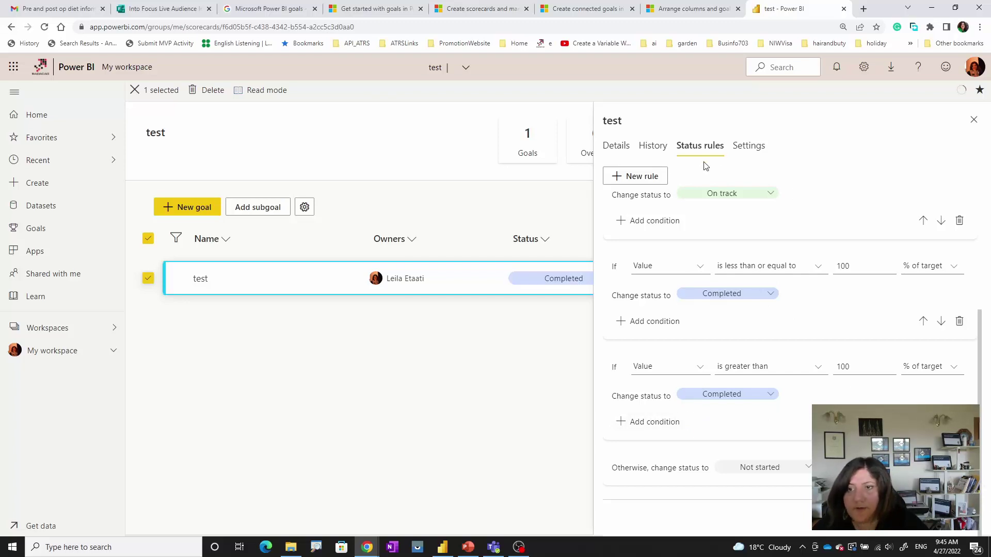
left_click(749, 148)
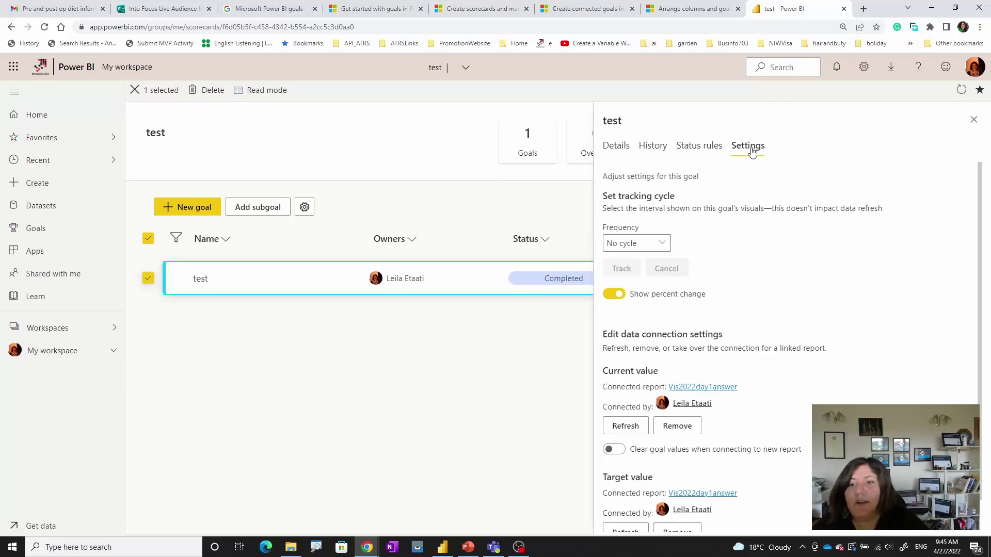
Keep the tracking cycle frequency at No cycle and return to the Status rules
left_click(640, 249)
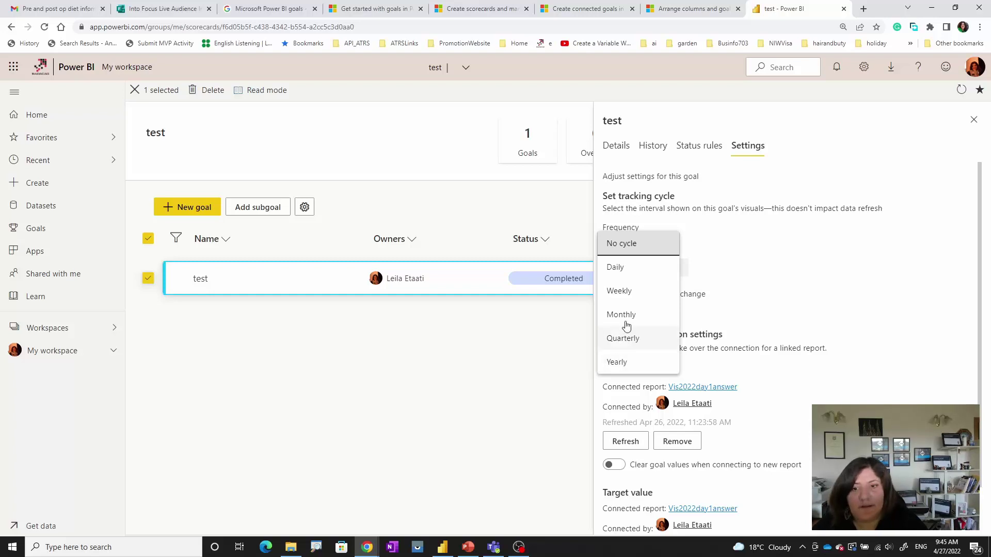
left_click(751, 264)
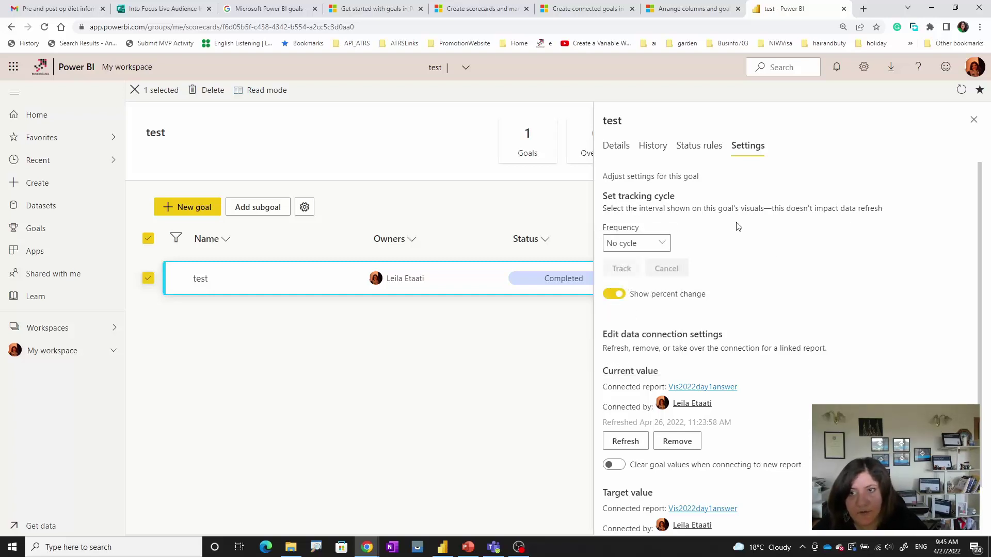
left_click(706, 147)
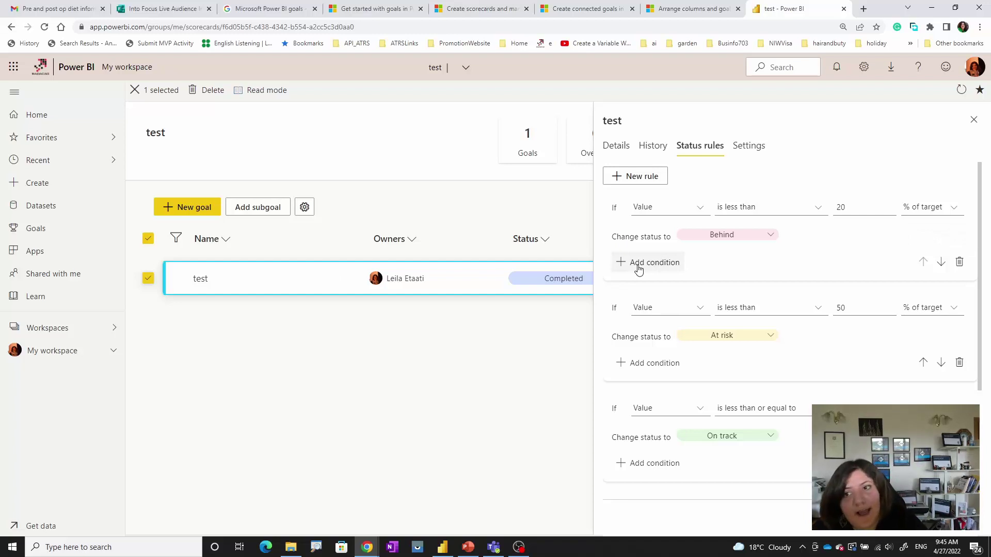
Check the goal's History and Details tabs, then close the goal panel
left_click(659, 146)
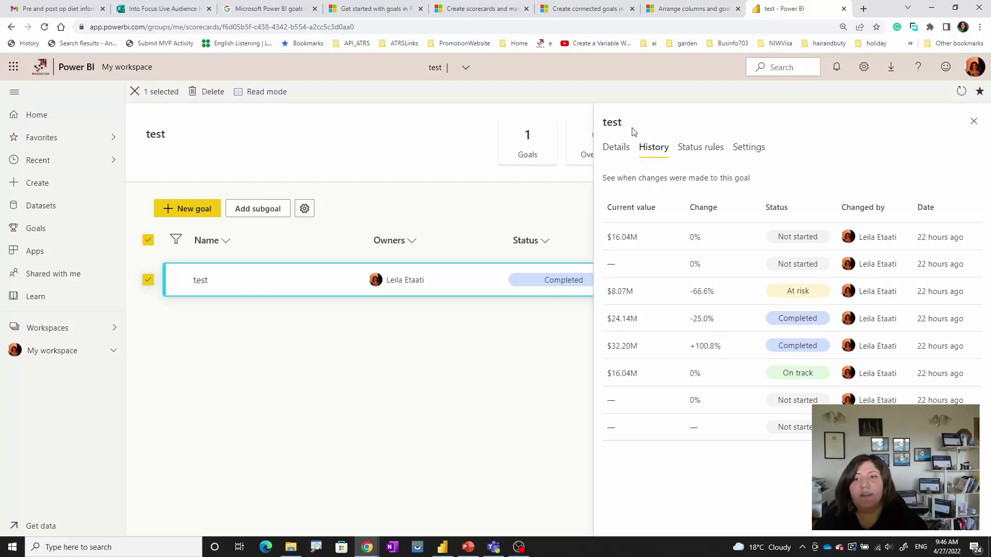
left_click(617, 151)
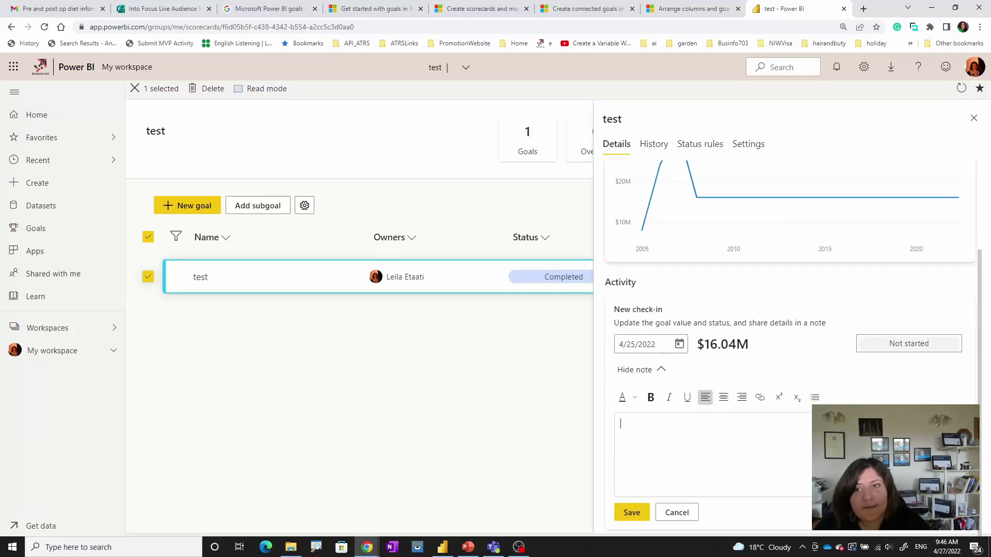
left_click(973, 117)
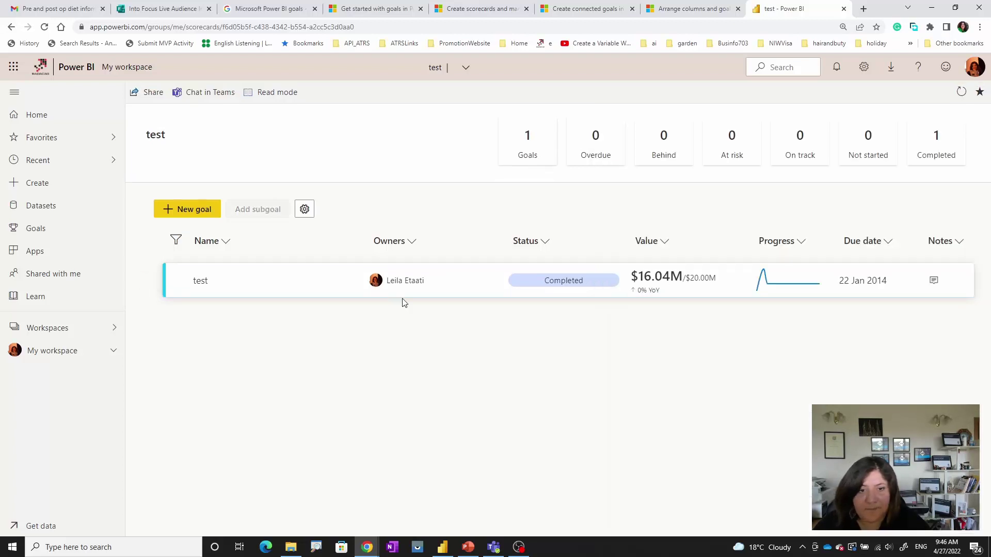
mouse_move(782, 286)
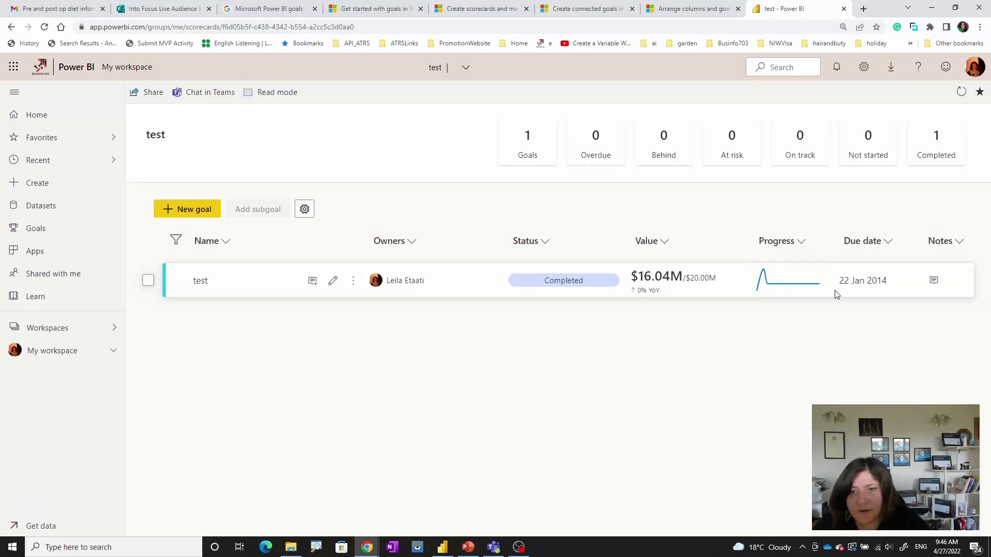
left_click(306, 211)
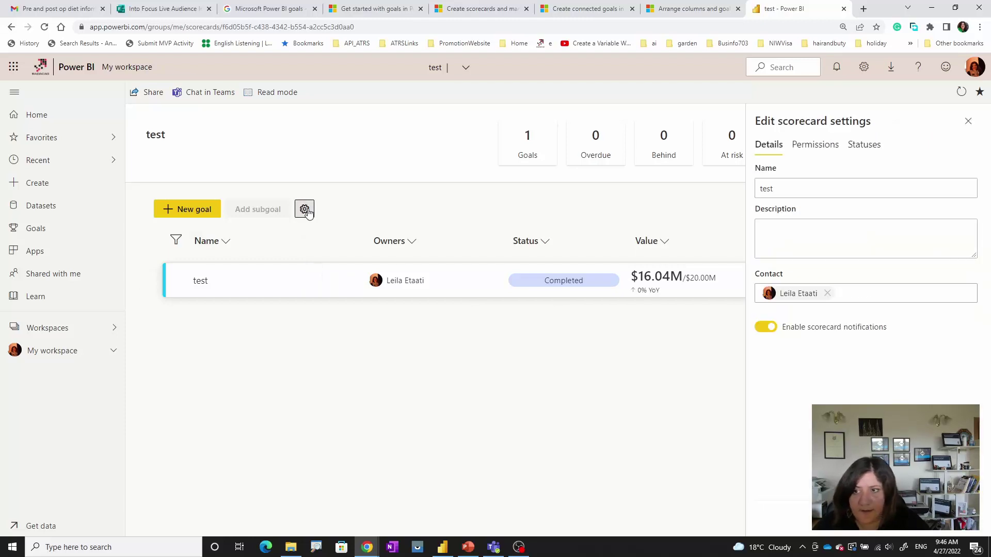
left_click(815, 147)
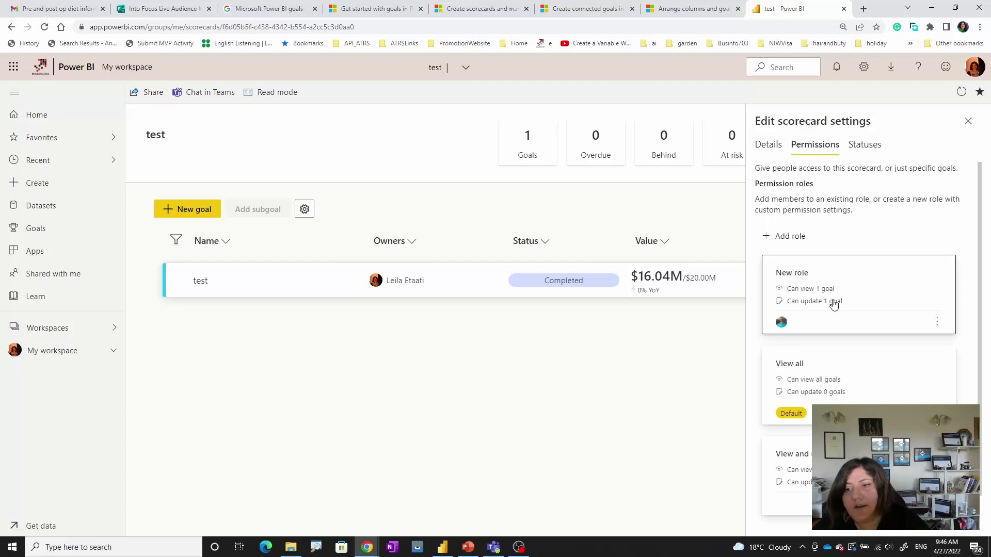
key("Escape")
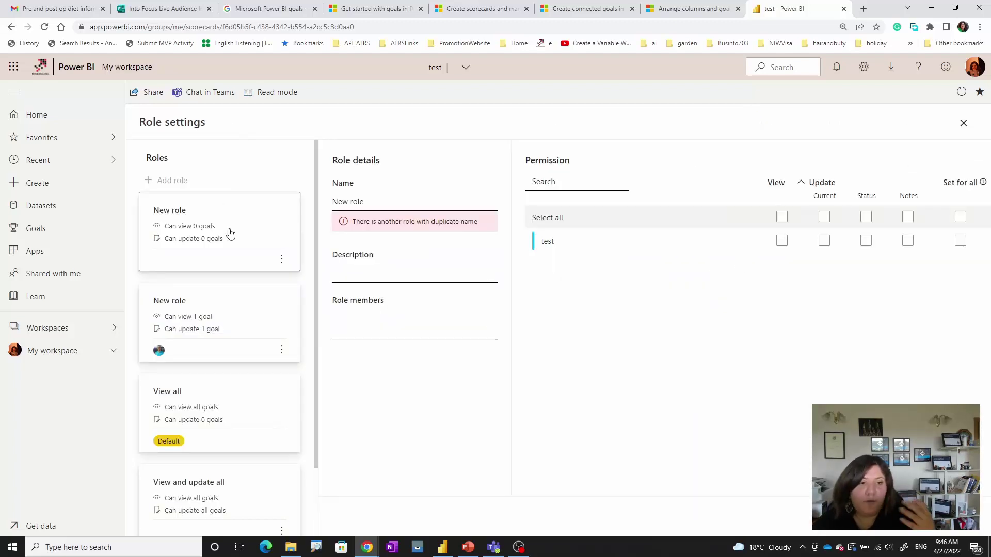
left_click(211, 317)
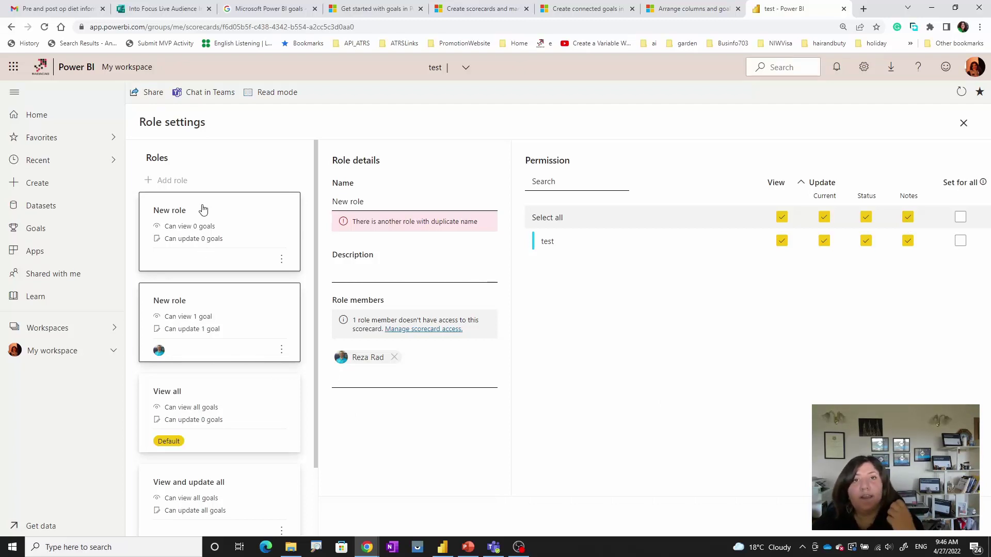
left_click(963, 124)
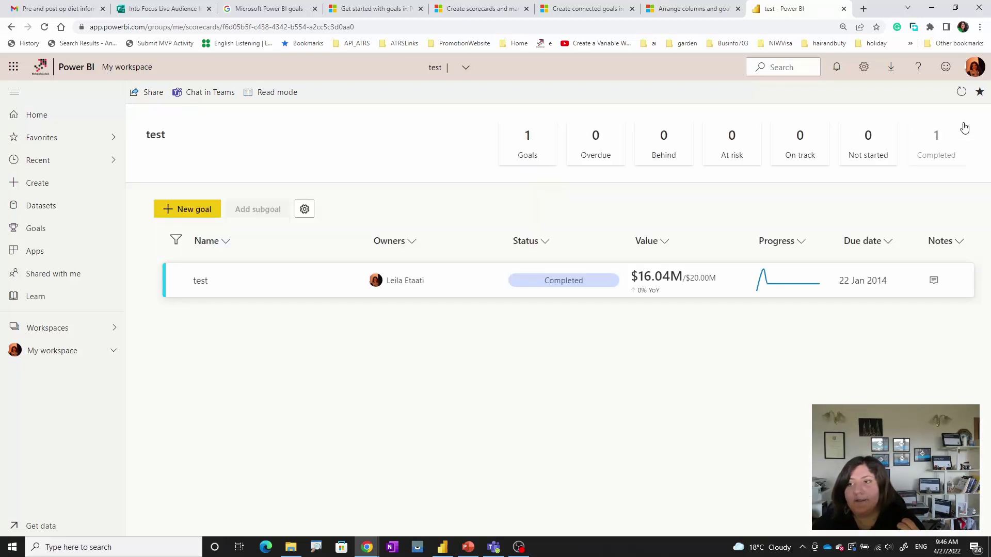
left_click(305, 209)
left_click(864, 146)
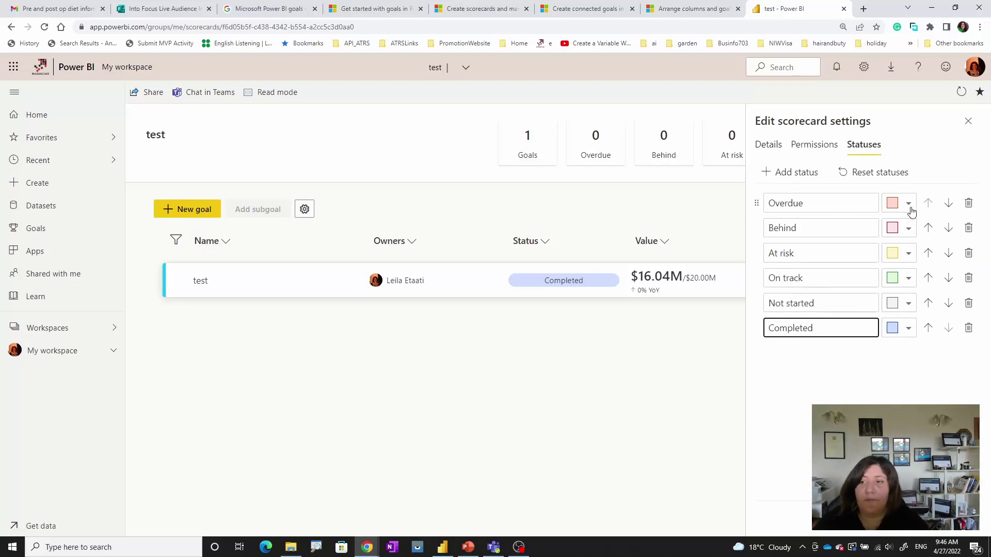
left_click(795, 173)
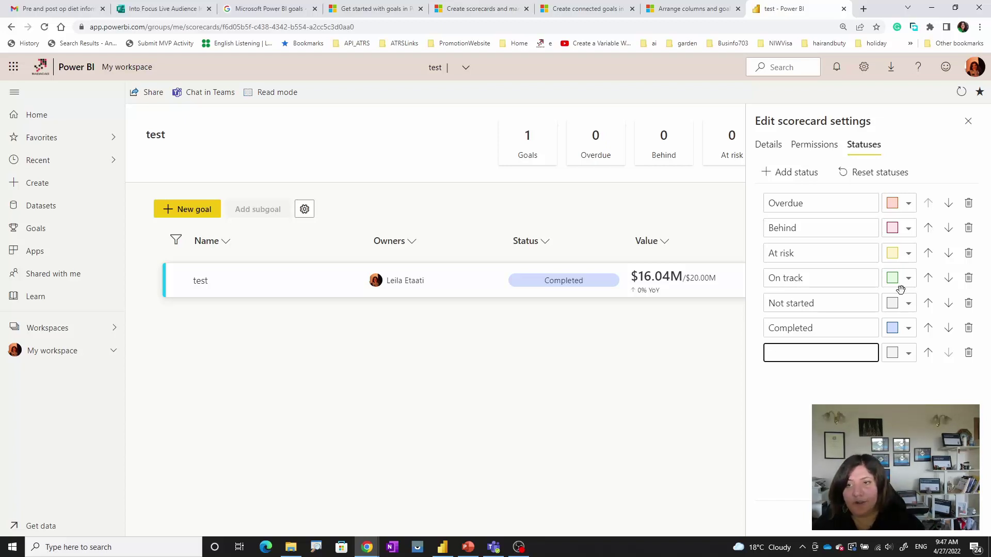
left_click(772, 145)
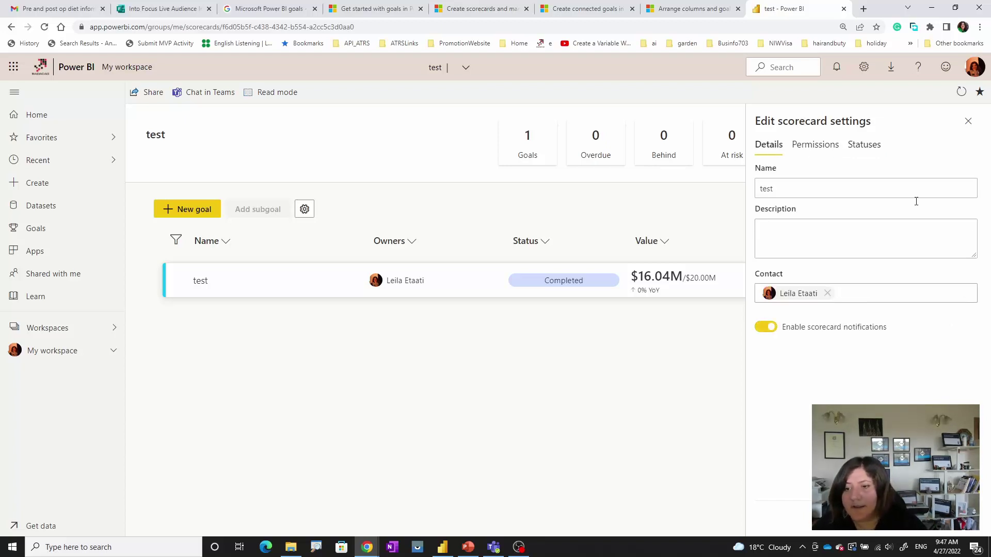
left_click(968, 122)
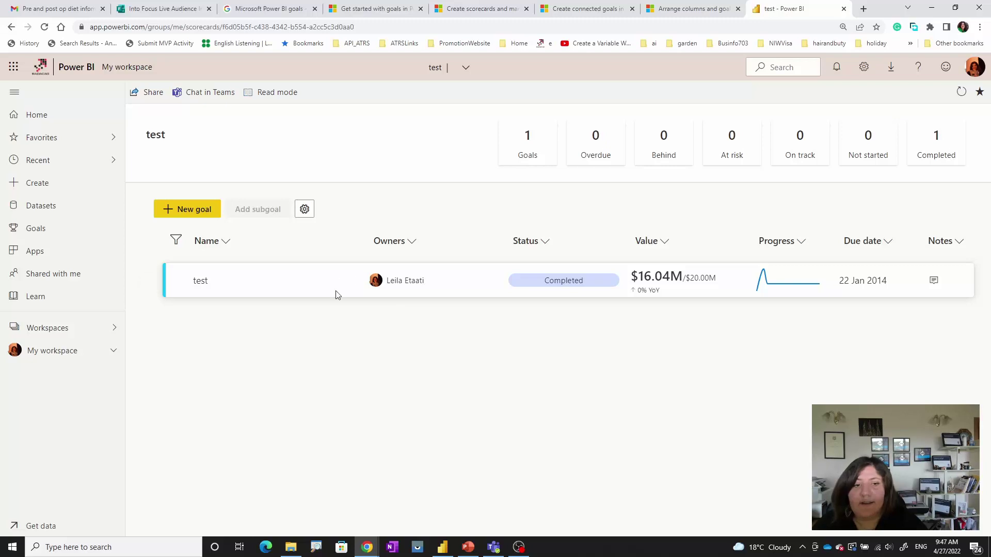
left_click(202, 283)
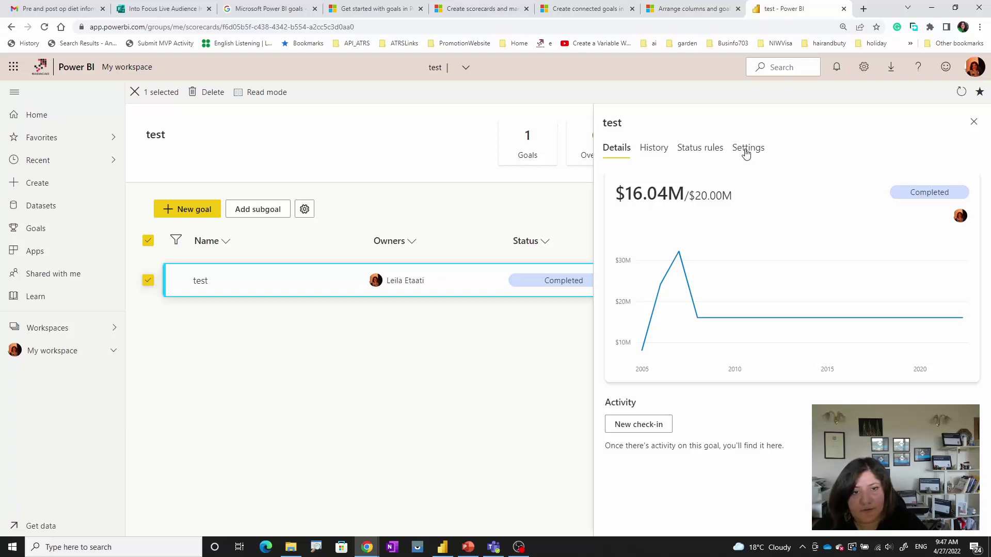
left_click(973, 122)
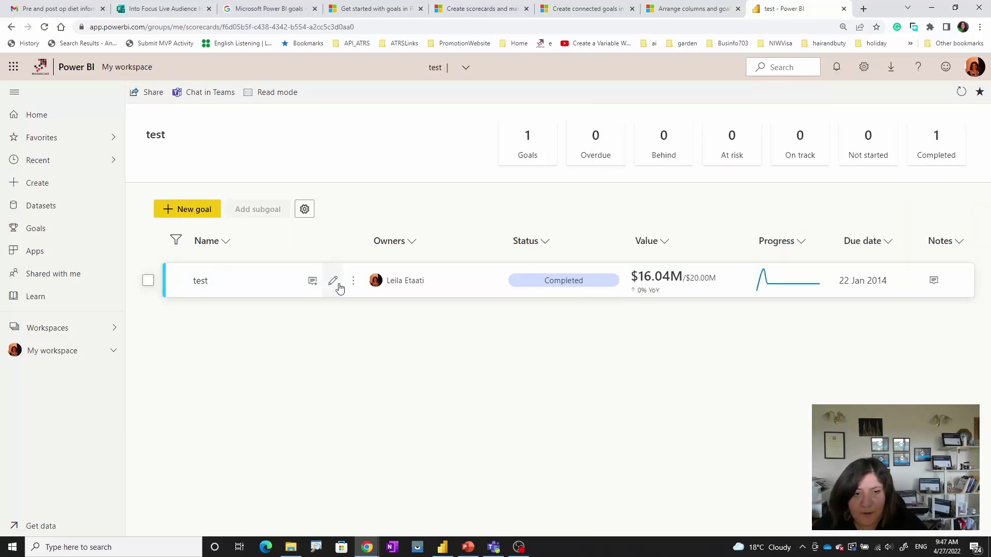
Edit the test goal and choose Update connection for its Target
left_click(333, 281)
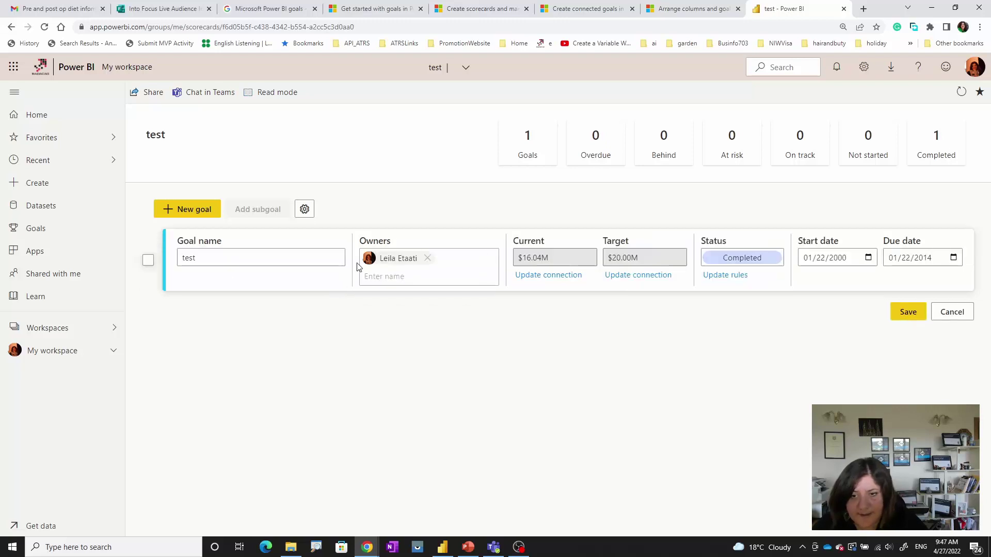
left_click(645, 279)
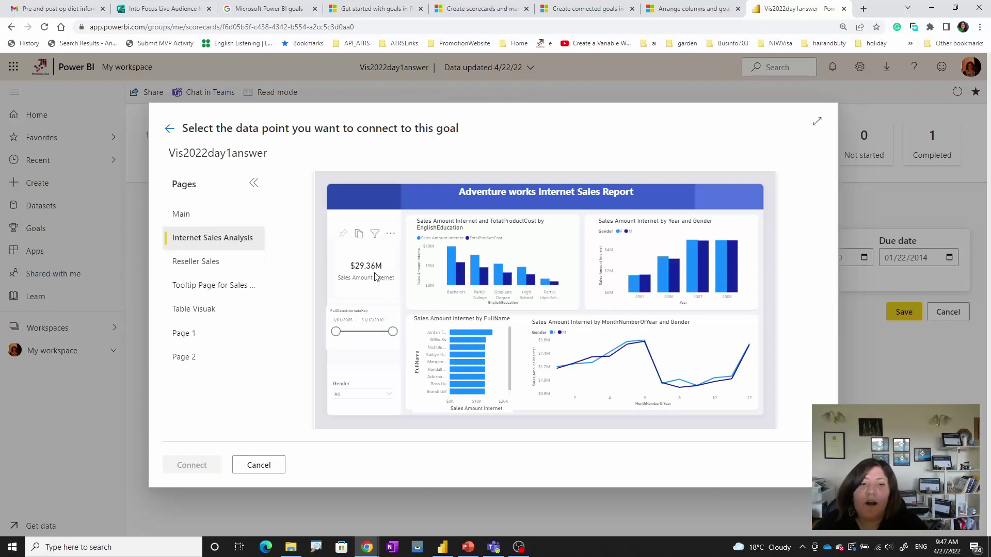
Try the $29.36M Sales Amount Internet card and Gender M and F chart values, then clear the pick
left_click(375, 277)
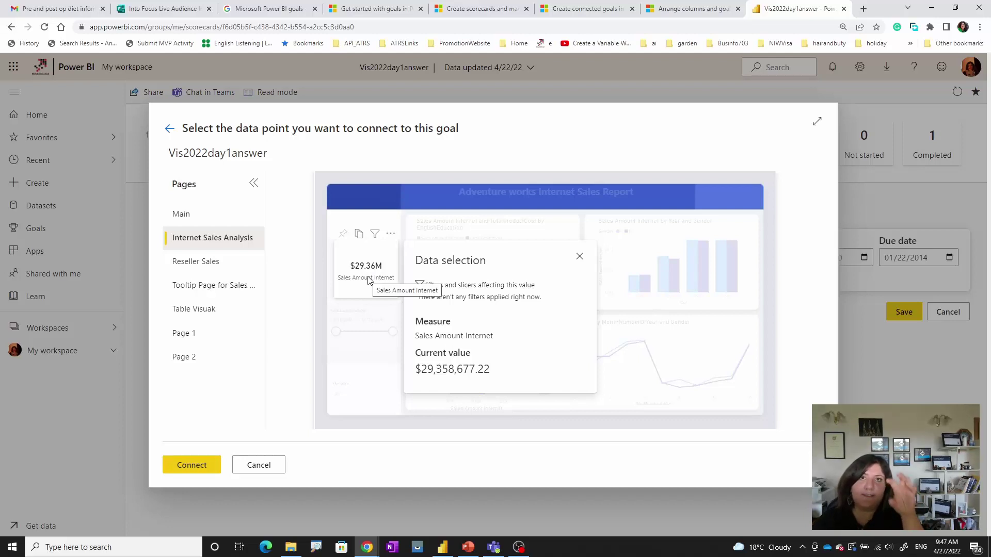
left_click(579, 258)
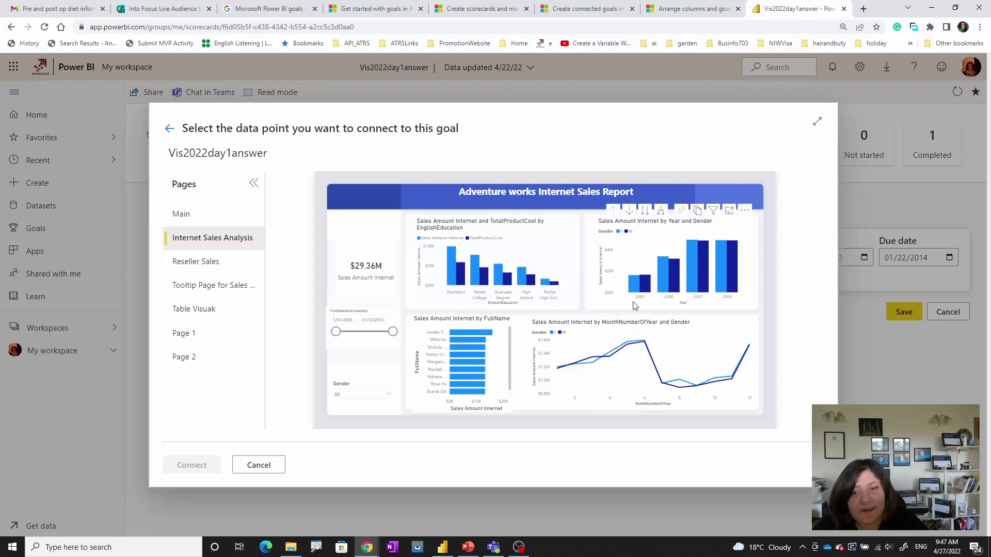
left_click(626, 232)
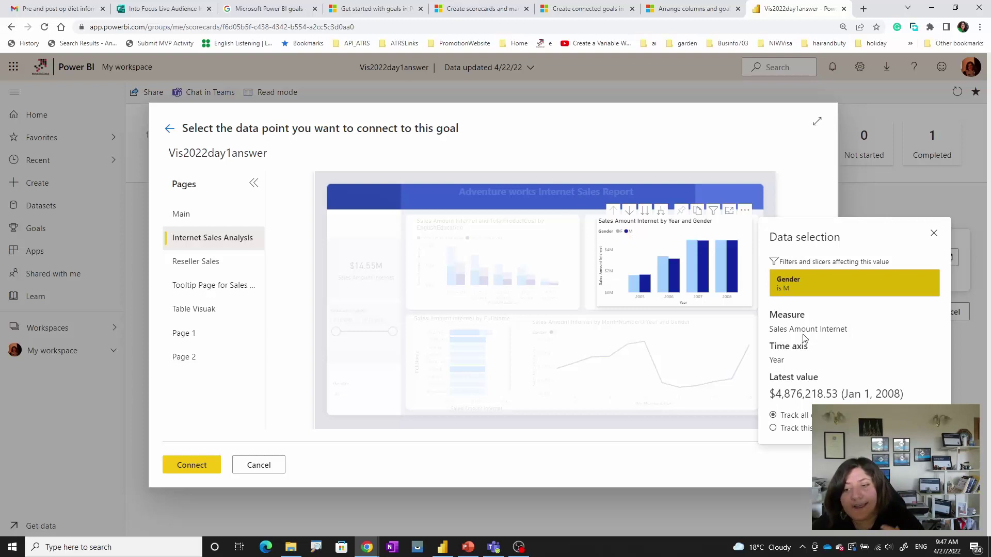
left_click(619, 231)
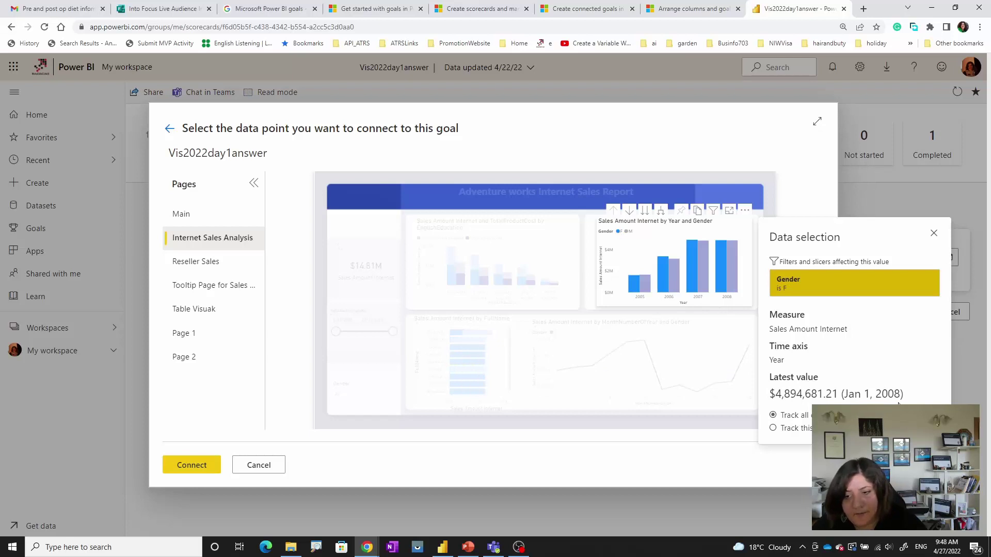
left_click_drag(769, 378, 824, 381)
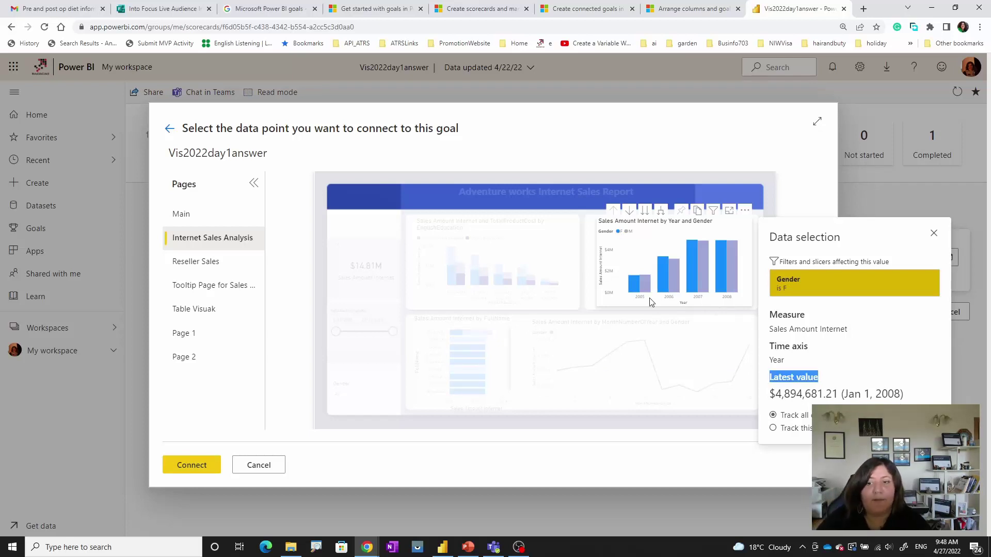
mouse_move(672, 281)
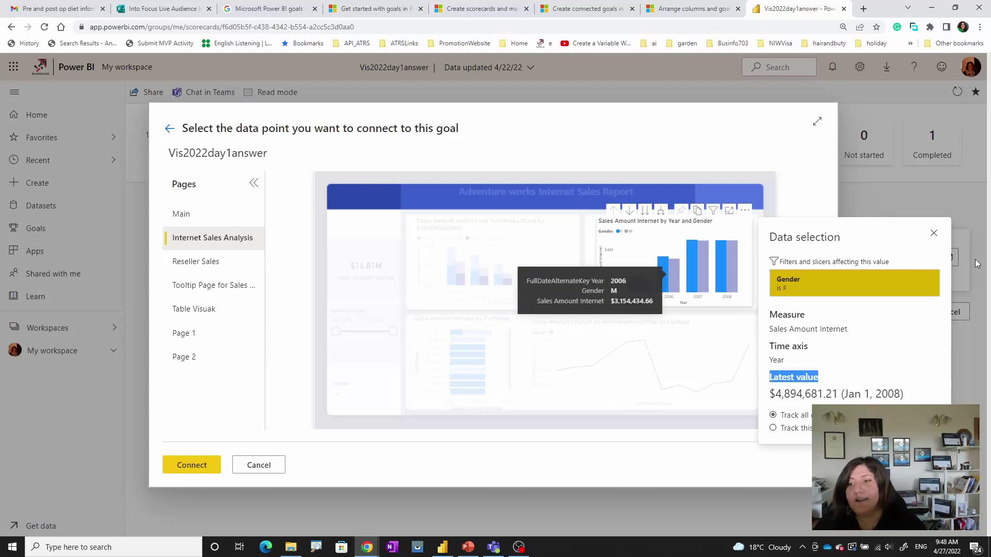
left_click(934, 234)
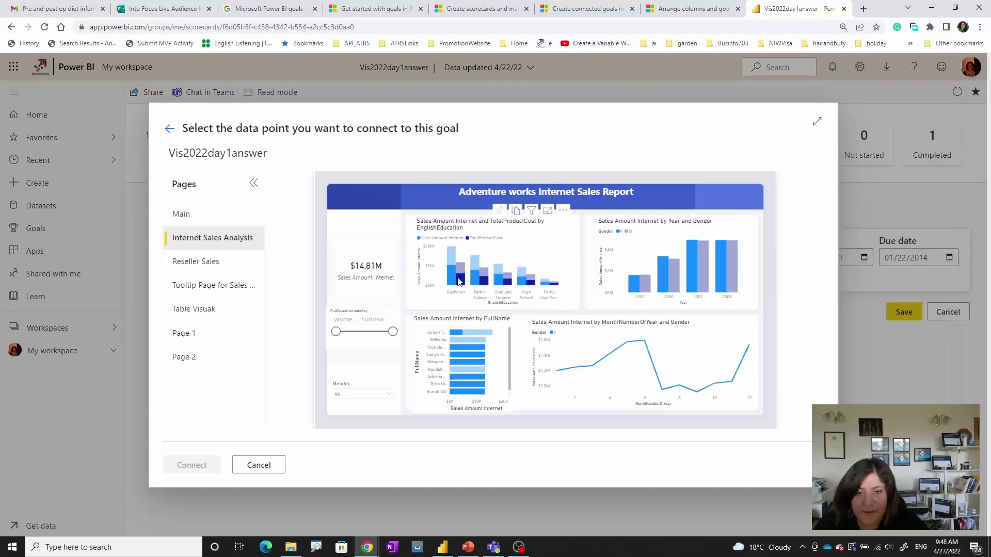
Select the education sales chart, toggle Sales Amount Internet and TotalProductCost series, then dismiss details
left_click(467, 242)
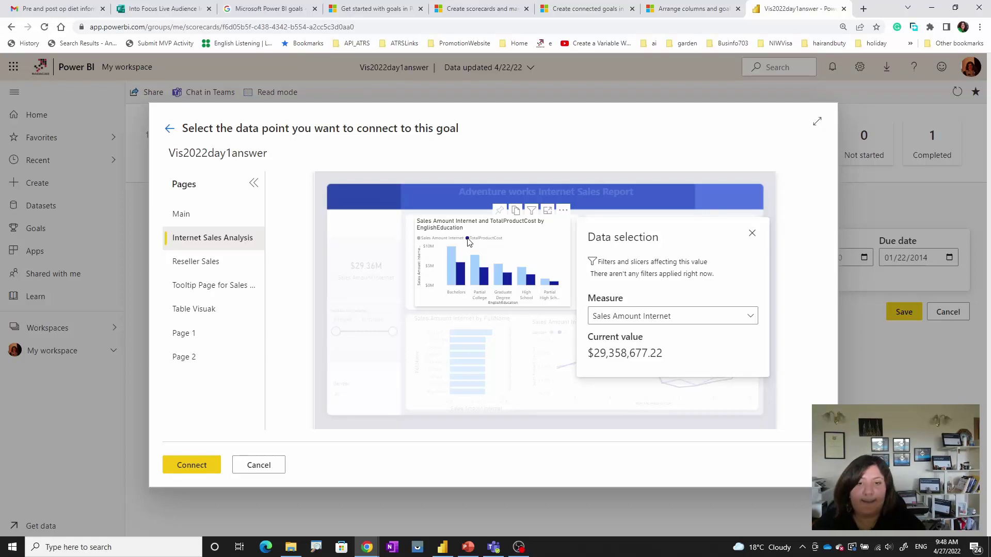
left_click(420, 241)
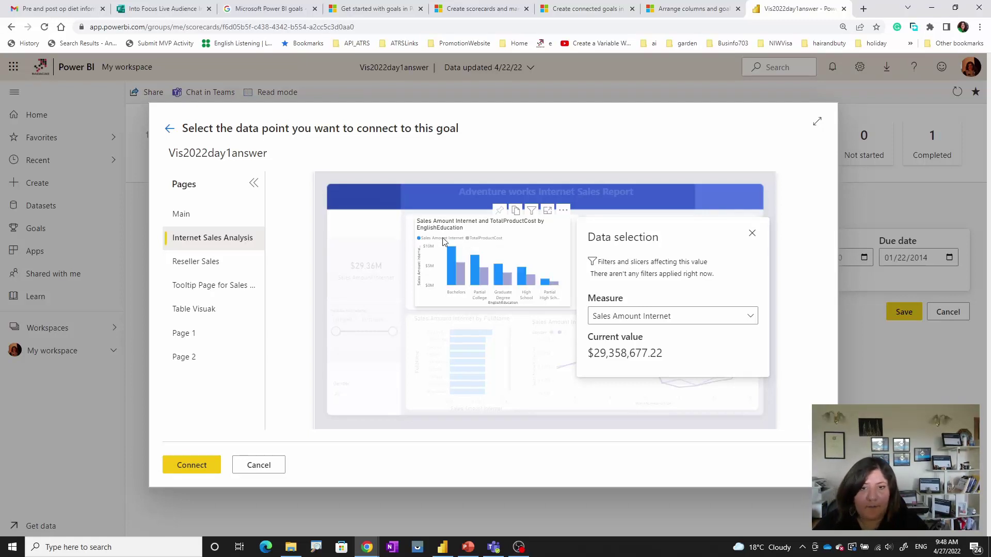
left_click(468, 239)
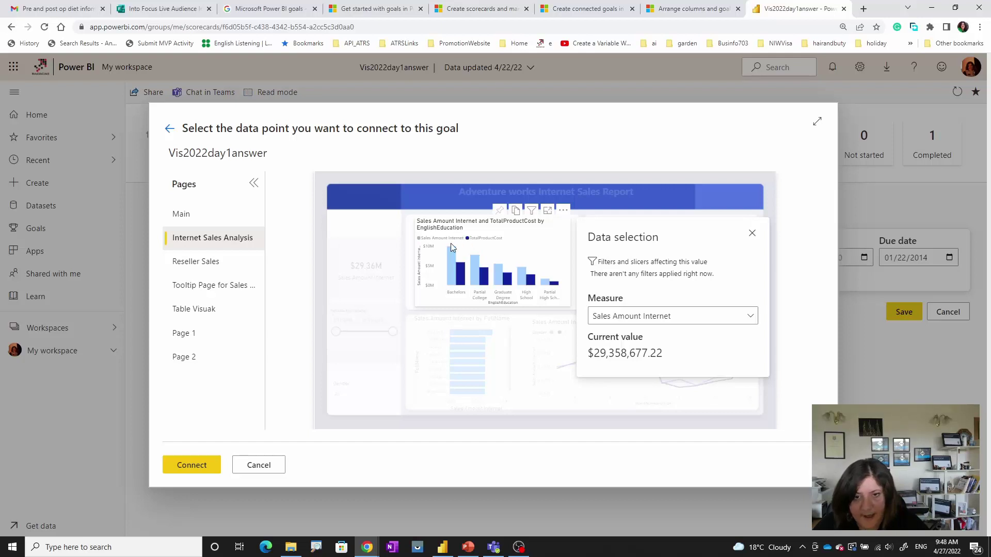
left_click(422, 239)
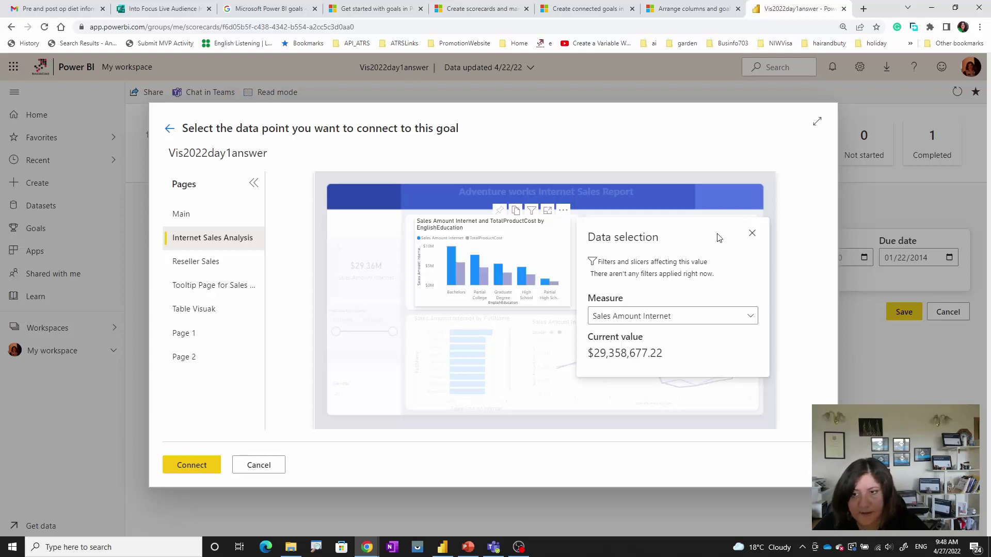
left_click(751, 234)
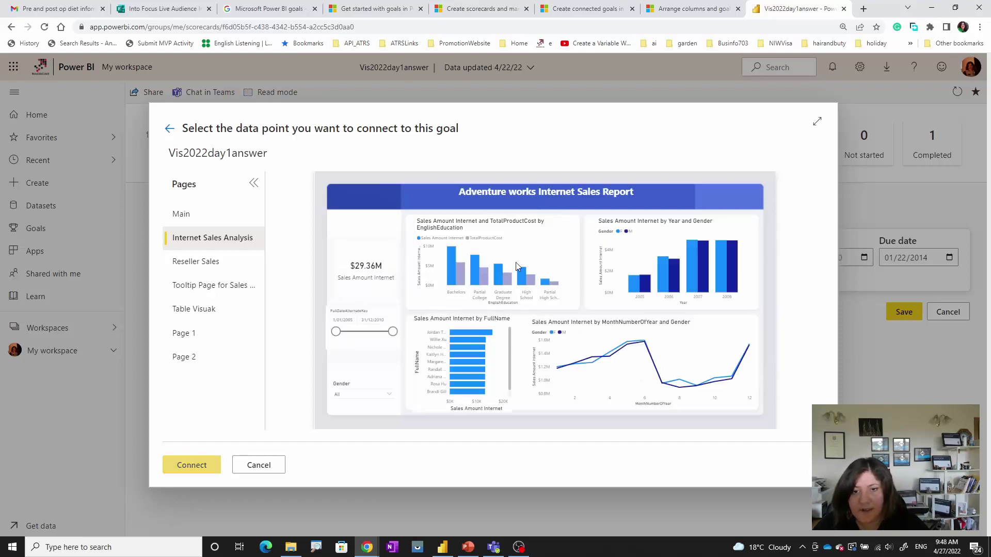
Try the Bachelors, Partial College, Graduate Degree and High School bars, then clear the pick
left_click(456, 285)
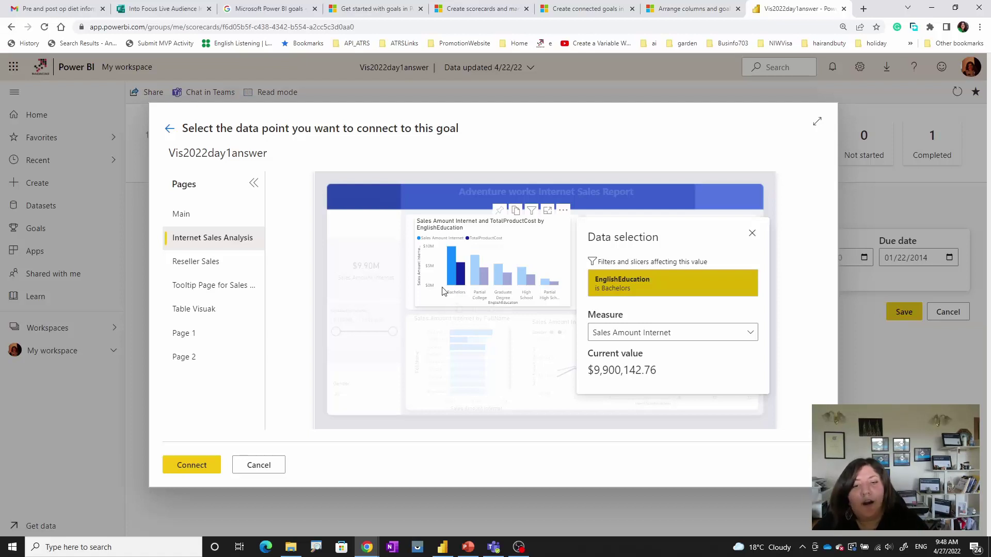
left_click(475, 278)
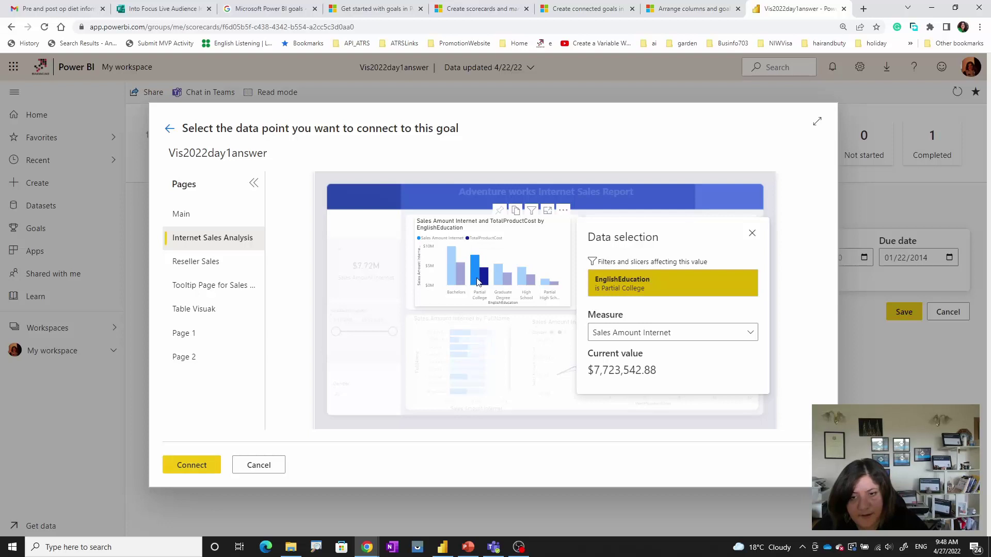
left_click(506, 281)
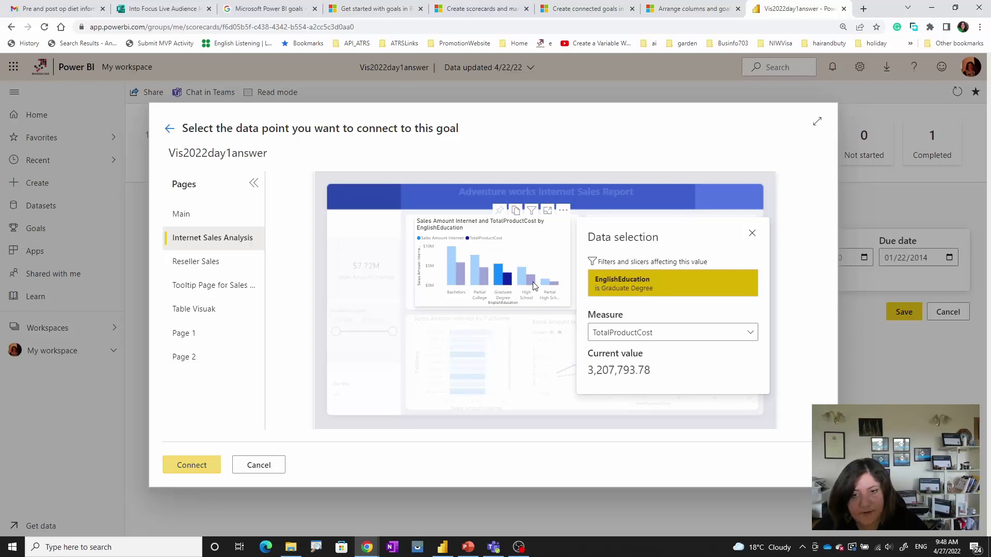
left_click(529, 282)
left_click(752, 233)
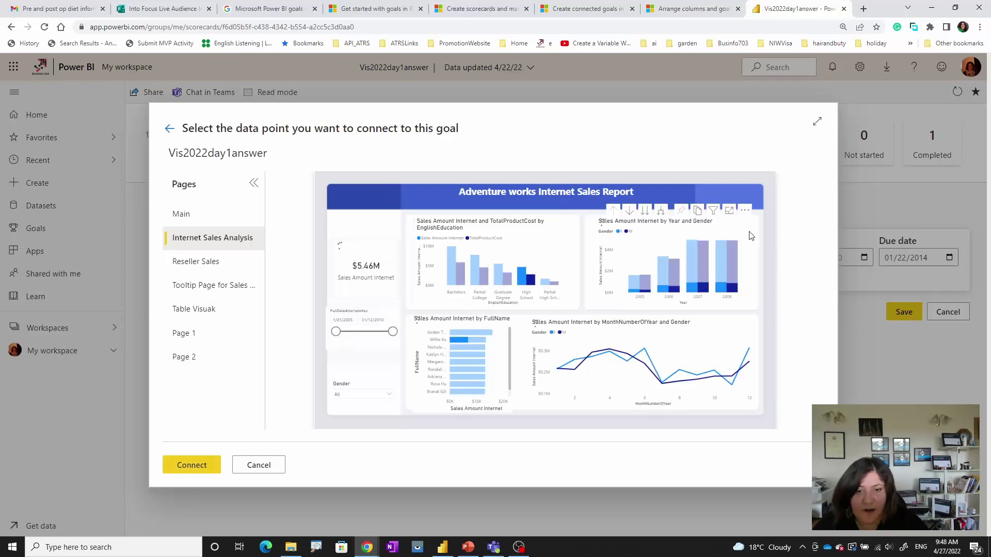
Try a customer's FullName bar and its filters, then select the $29.36M Sales Amount Internet card
left_click(467, 363)
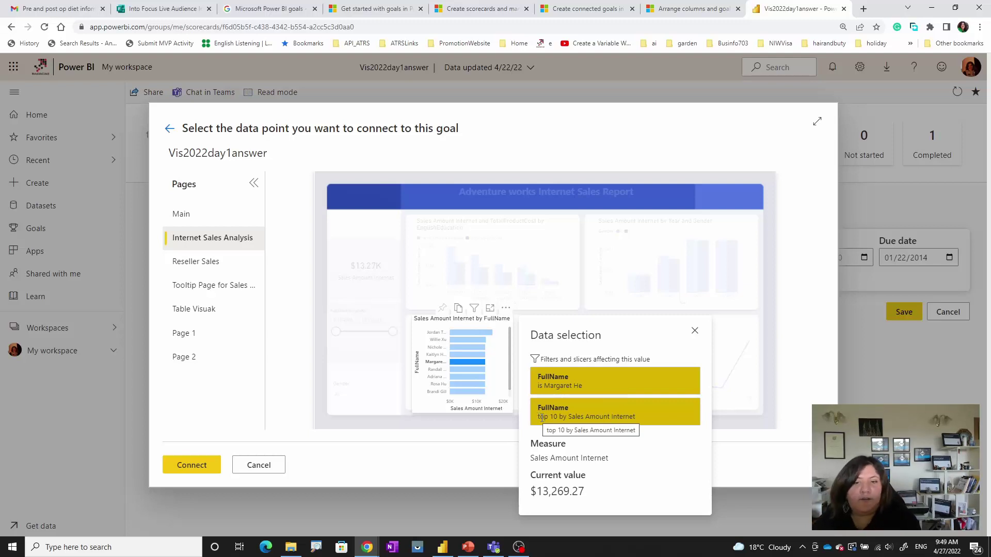
left_click(473, 314)
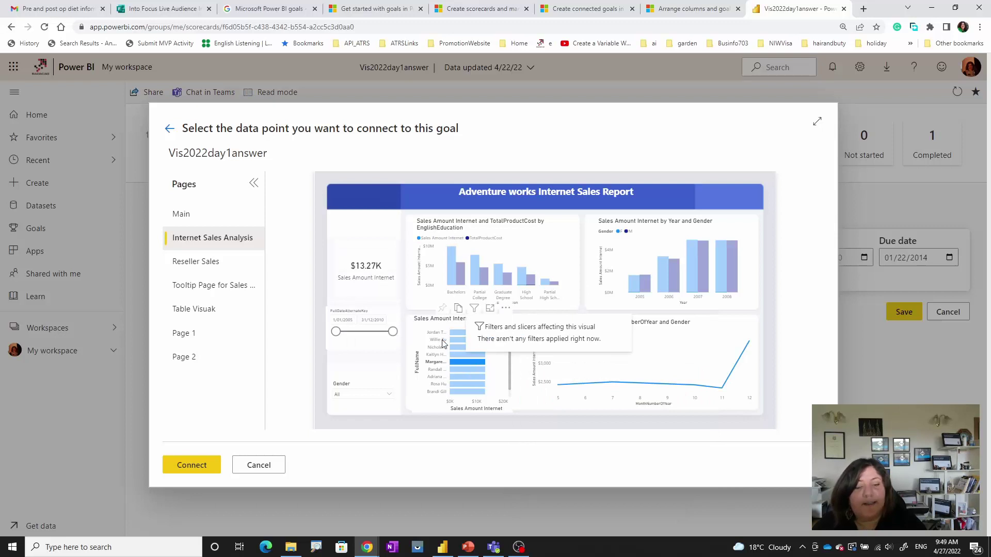
left_click(479, 368)
left_click(479, 363)
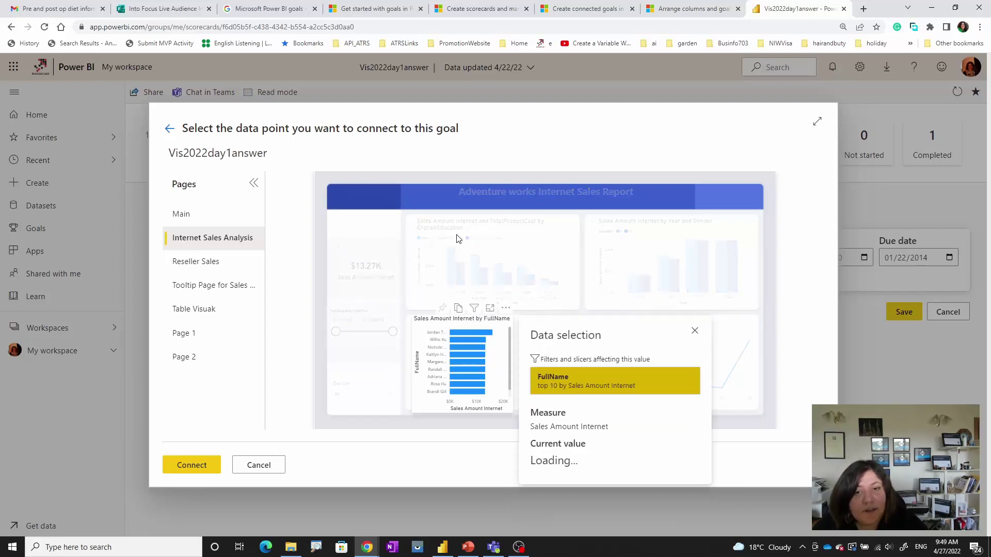
left_click(555, 258)
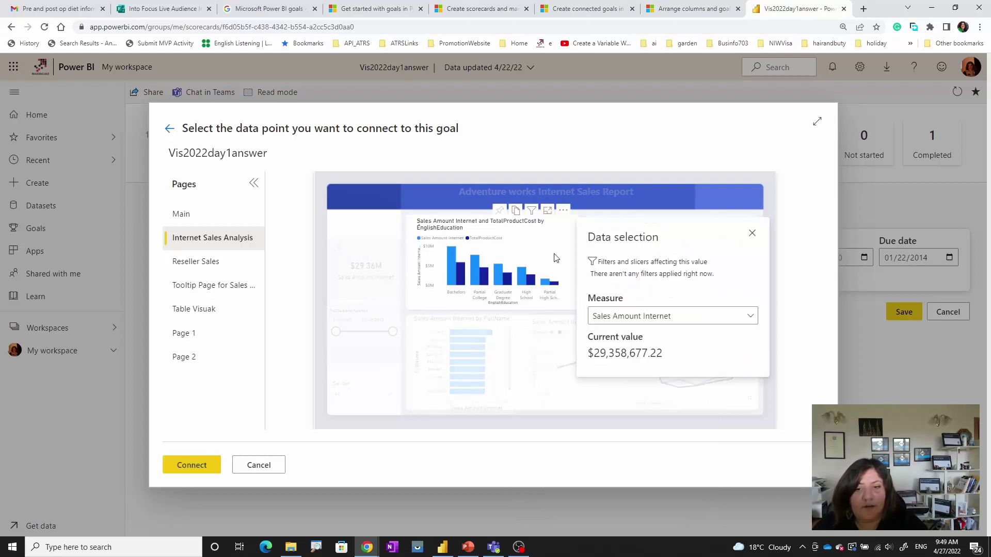
left_click(386, 282)
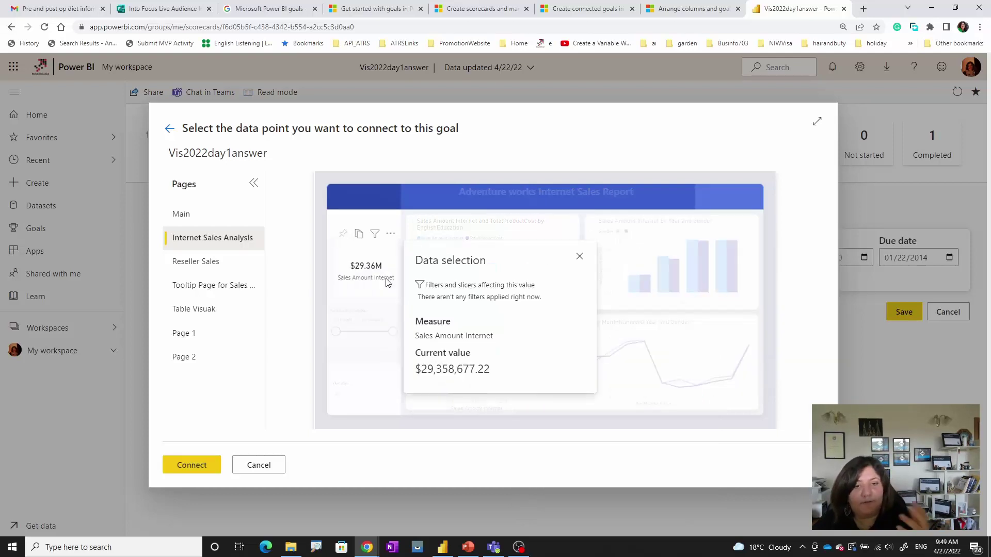
Try the month 7, 6, 5 and 4 points on the monthly sales line chart, then close details
left_click(713, 356)
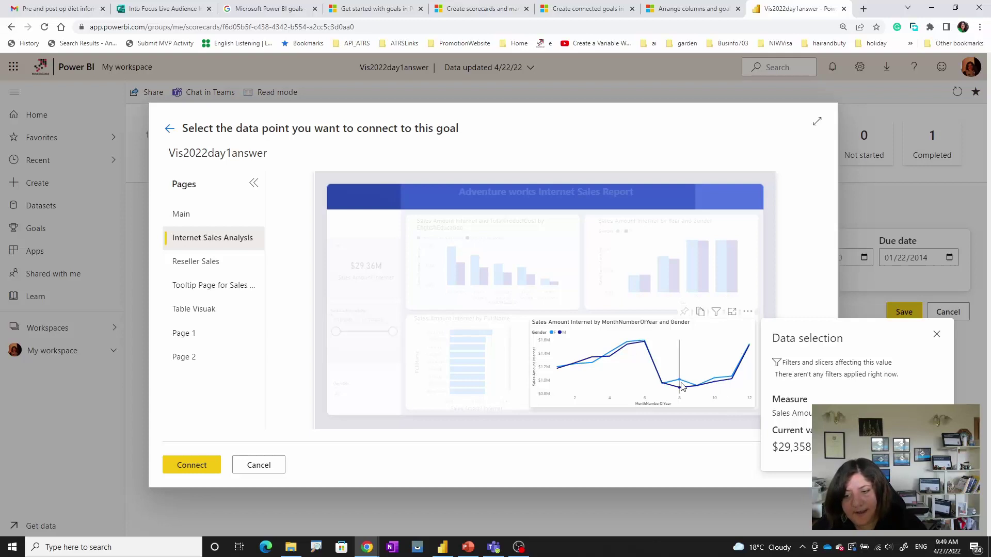
left_click(661, 383)
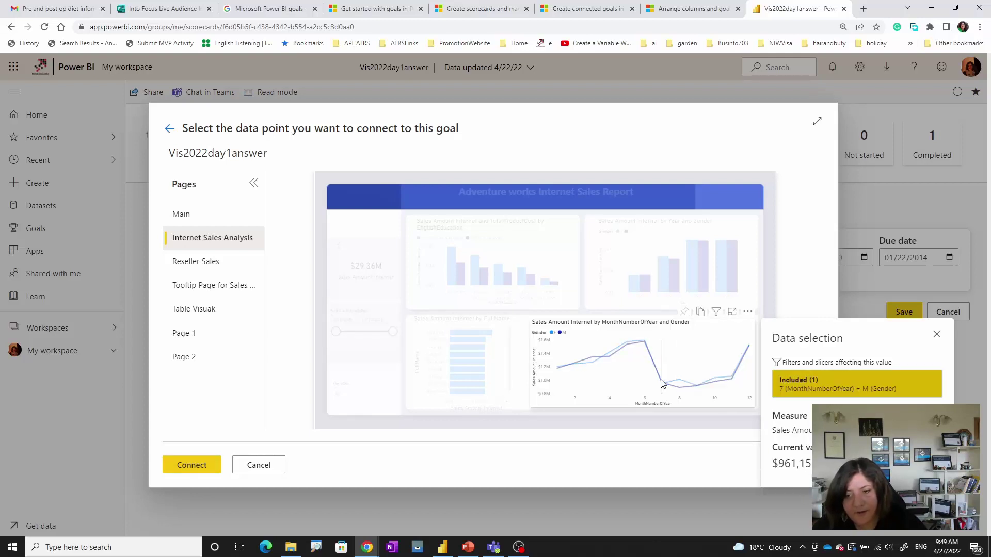
left_click(644, 343)
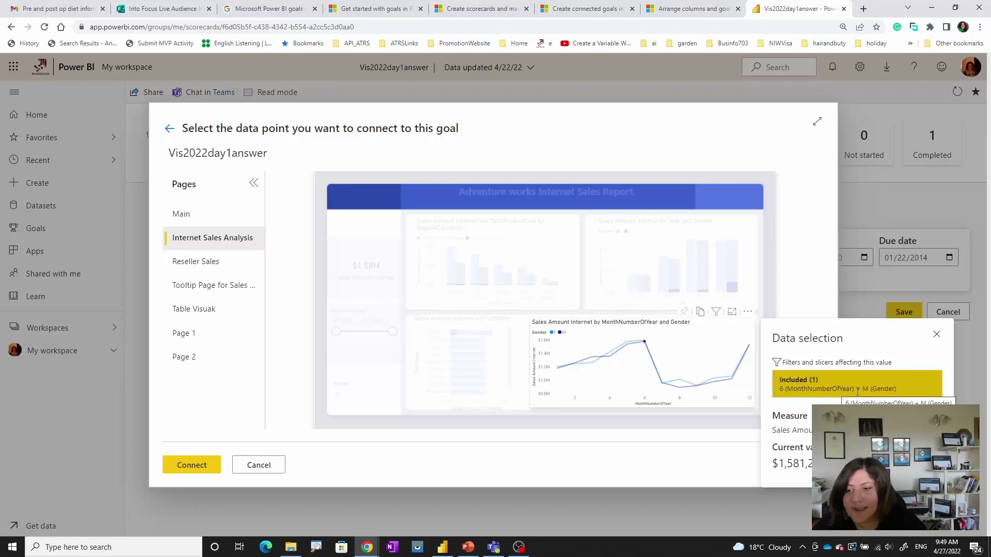
left_click(627, 344)
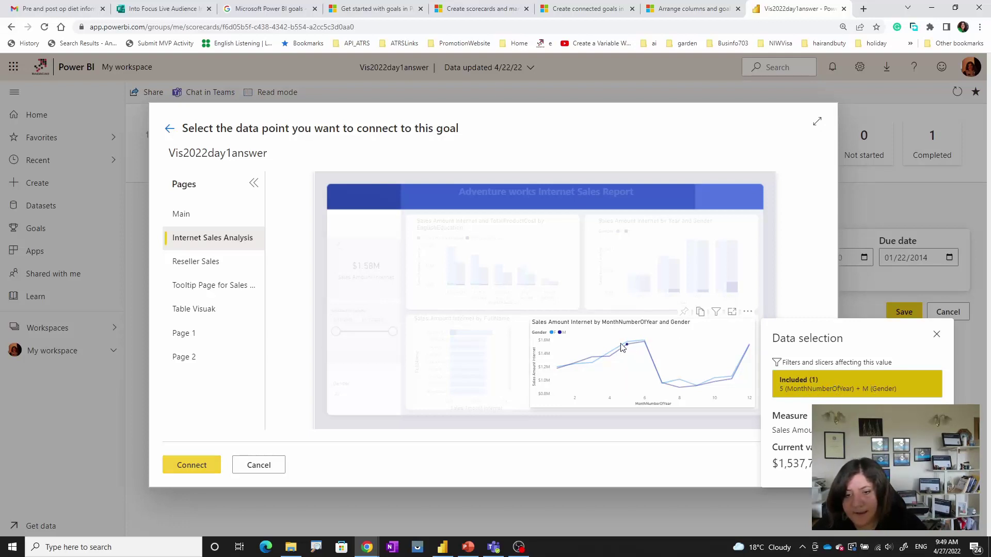
left_click(613, 353)
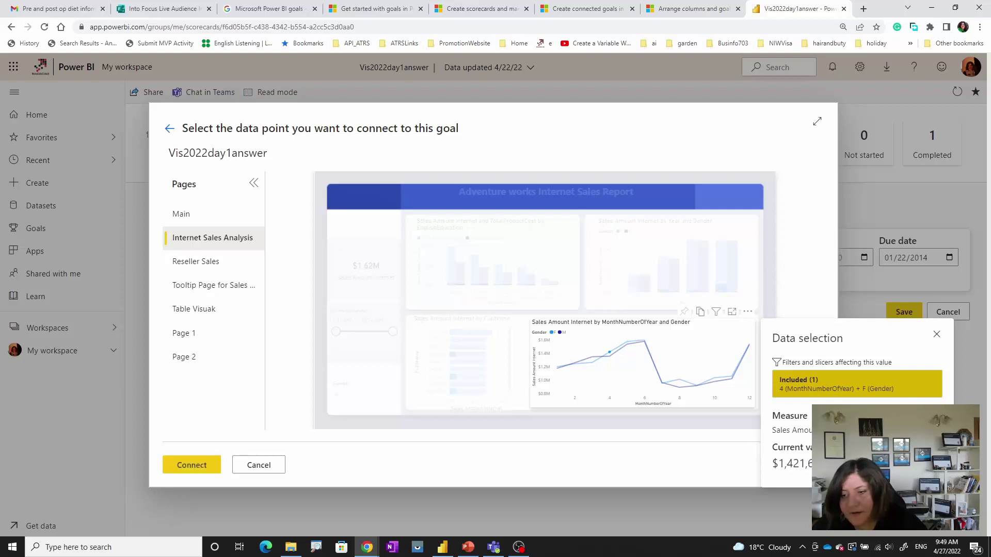
left_click(937, 335)
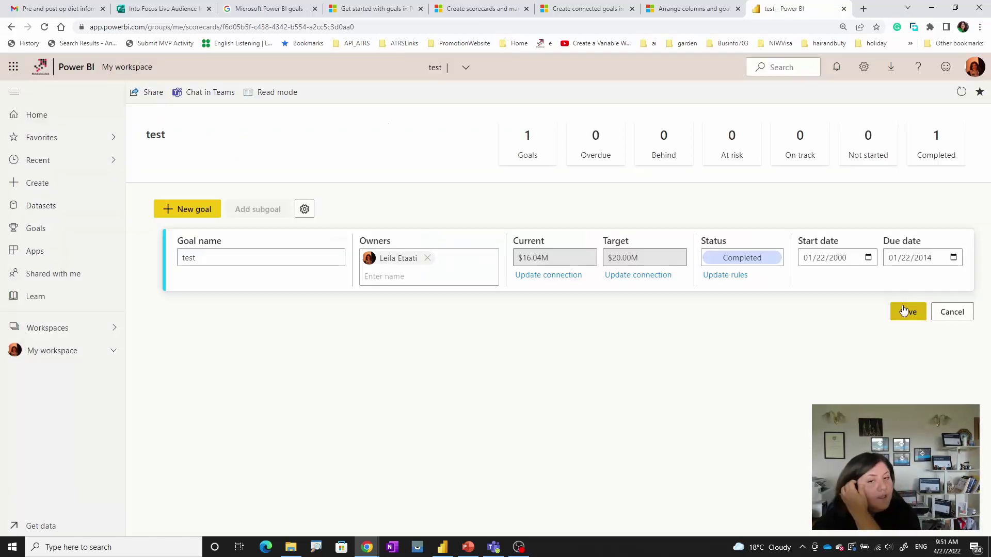
Save the test goal and view its Goals hub card showing $16.04M of $20.00M, Completed
left_click(903, 311)
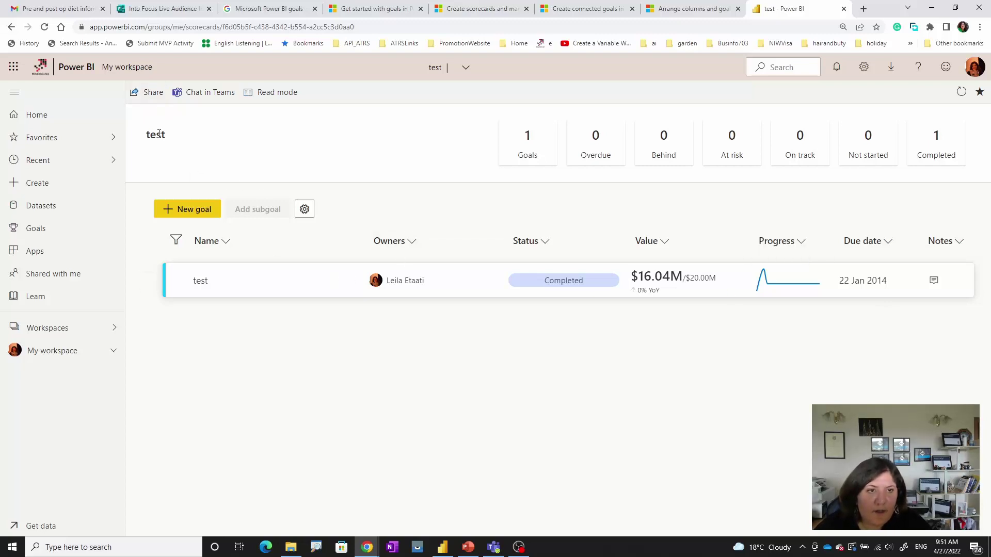
left_click(41, 230)
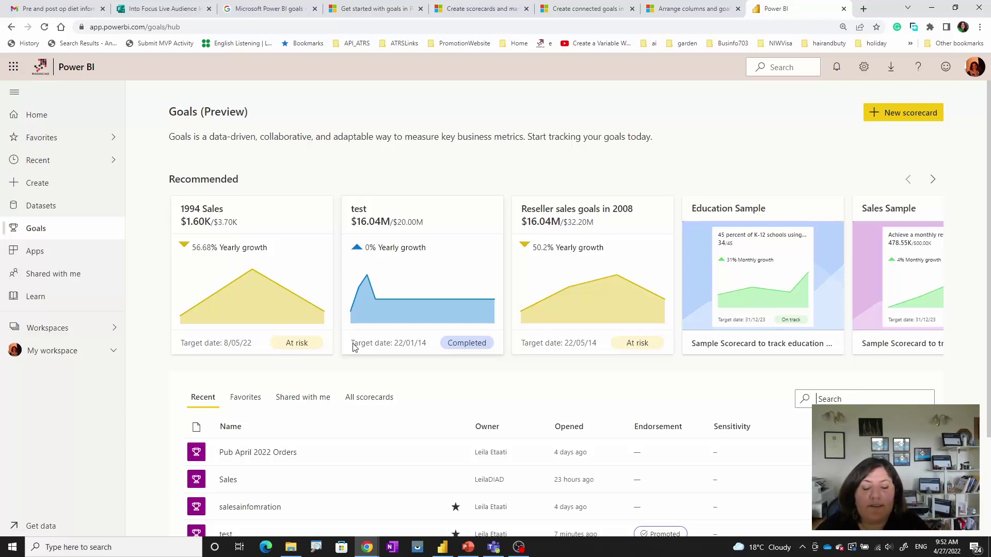
mouse_move(432, 314)
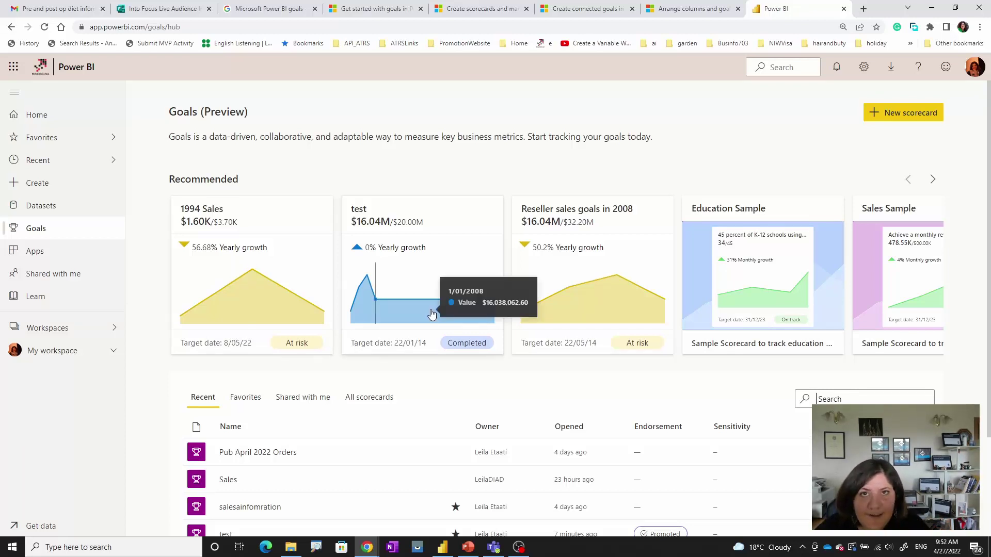